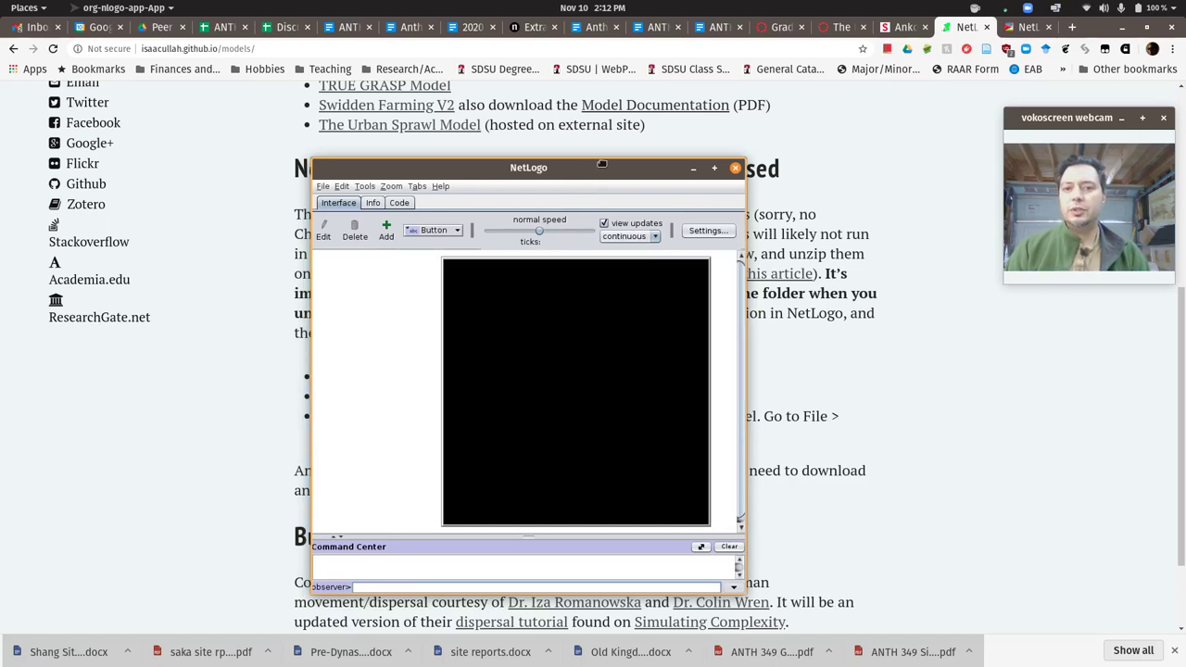
Reposition the empty NetLogo model window on screen
{"action": "left_click_drag", "start_coordinate": [595, 168], "coordinate": [599, 143]}
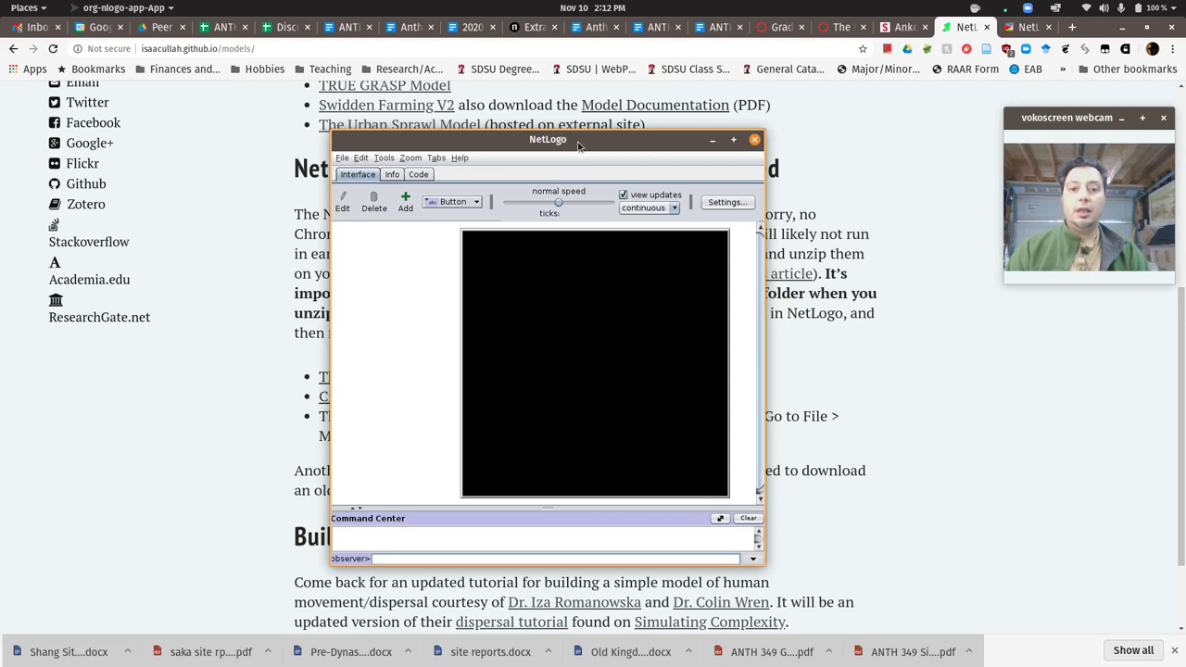
{"action": "left_click_drag", "start_coordinate": [575, 141], "coordinate": [547, 113]}
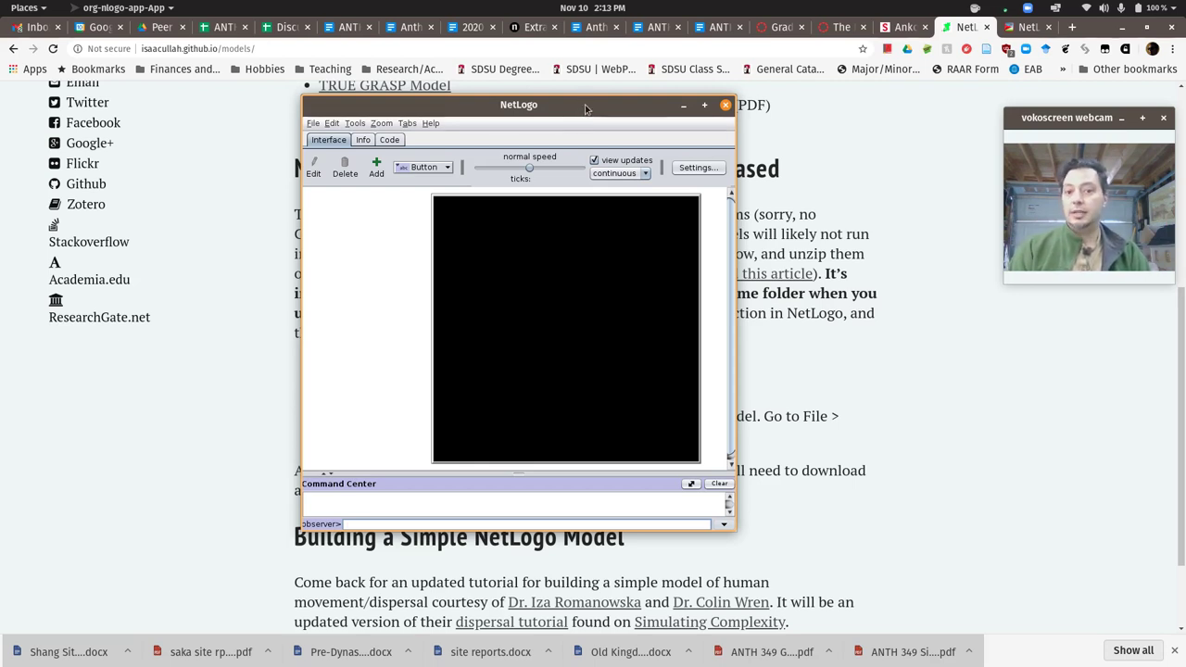
{"action": "left_click_drag", "start_coordinate": [587, 105], "coordinate": [616, 137]}
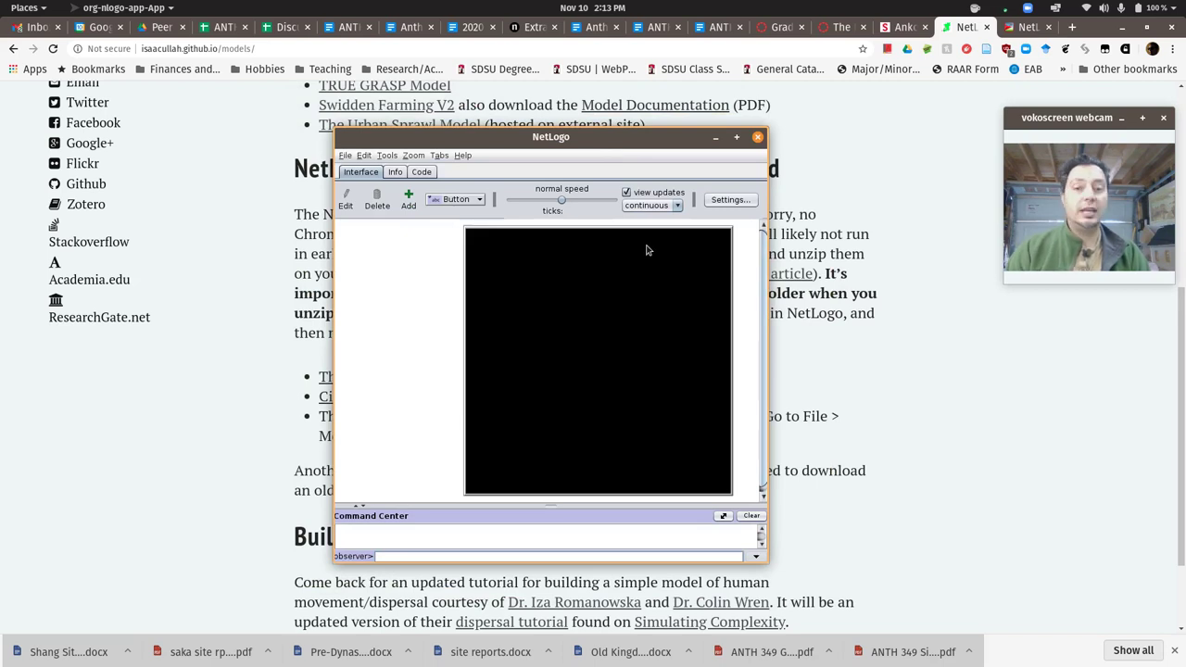
From the Models Library's Urban Suite collection, preview and load Urban Suite - Sprawl Effect
{"action": "left_click", "coordinate": [345, 156]}
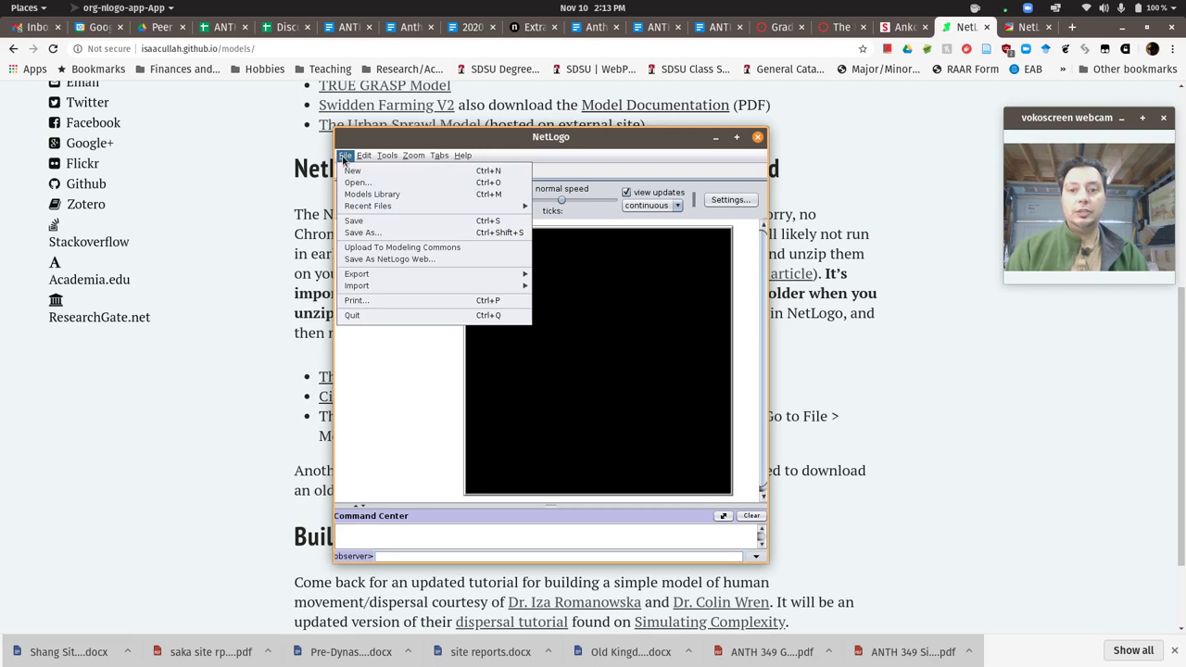
{"action": "left_click", "coordinate": [395, 195]}
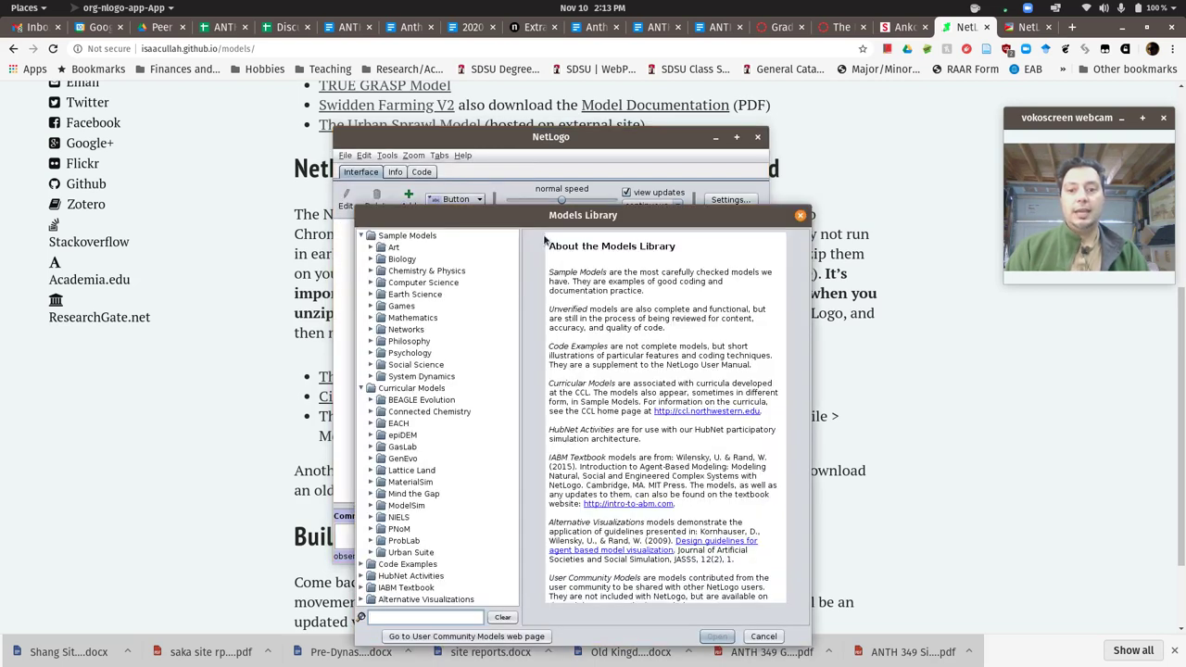
{"action": "left_click_drag", "start_coordinate": [542, 210], "coordinate": [394, 113]}
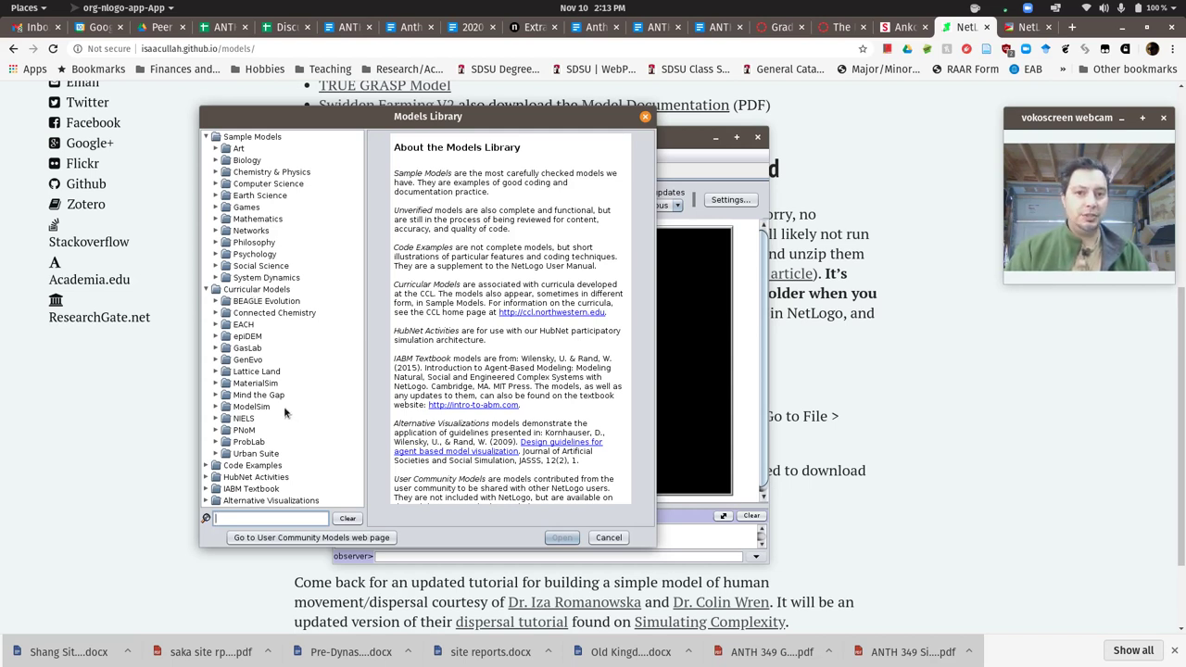
{"action": "double_click", "coordinate": [241, 454]}
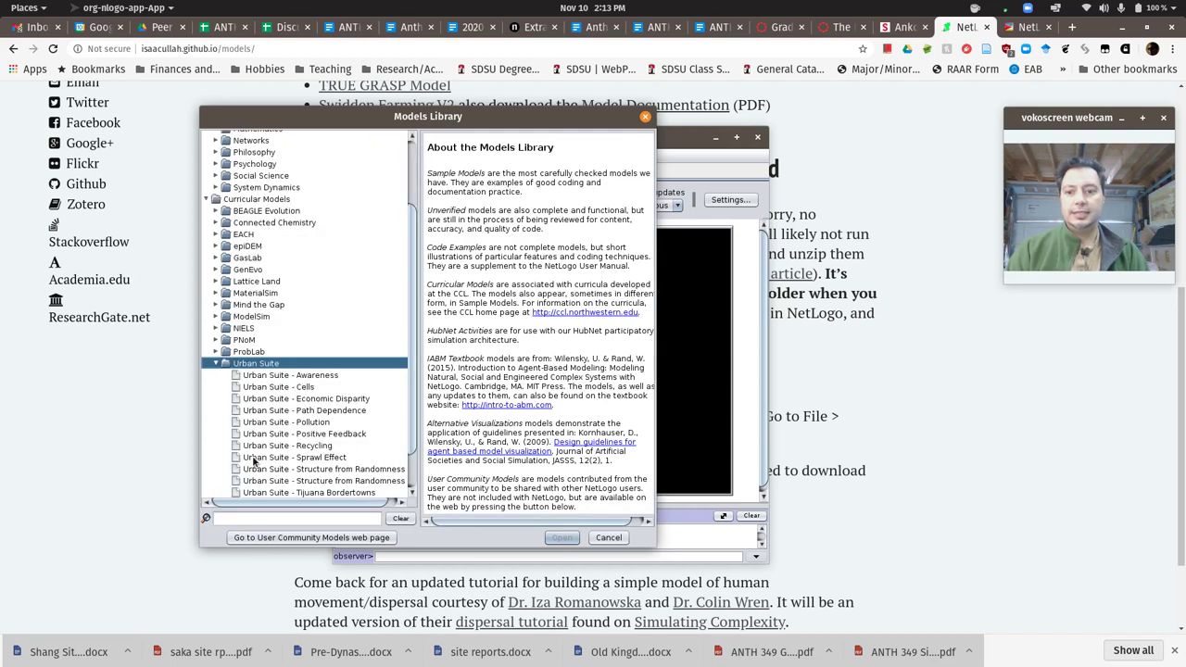
{"action": "scroll", "coordinate": [210, 273], "scroll_direction": "up", "scroll_amount": 3}
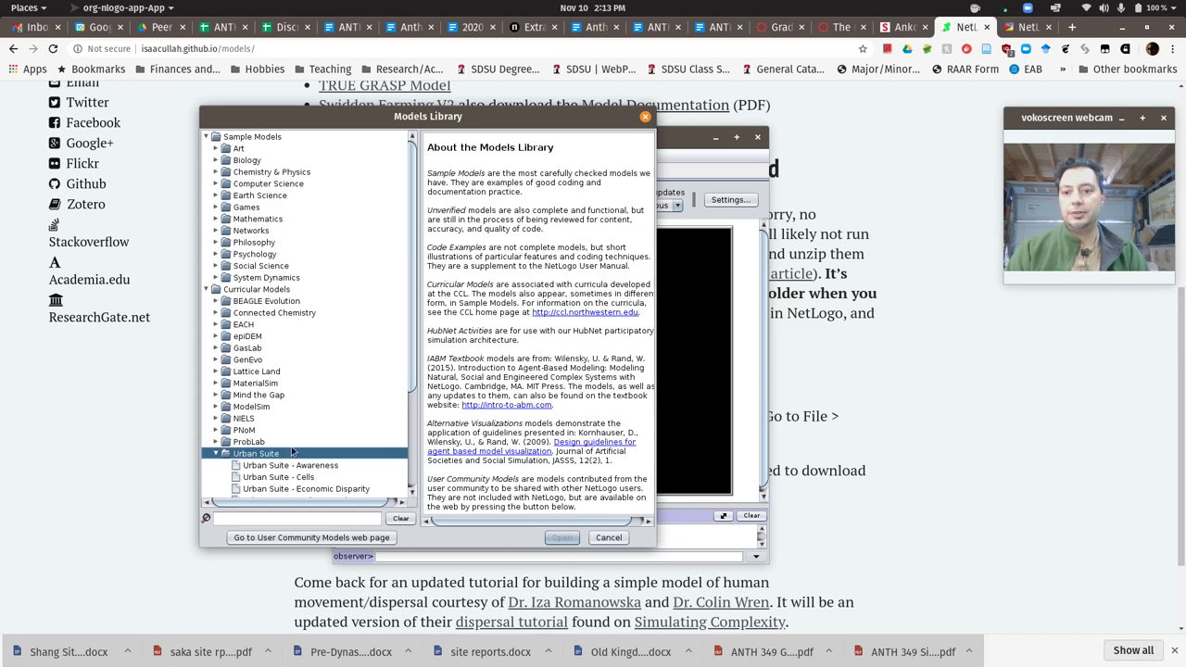
{"action": "scroll", "coordinate": [293, 453], "scroll_direction": "down", "scroll_amount": 4}
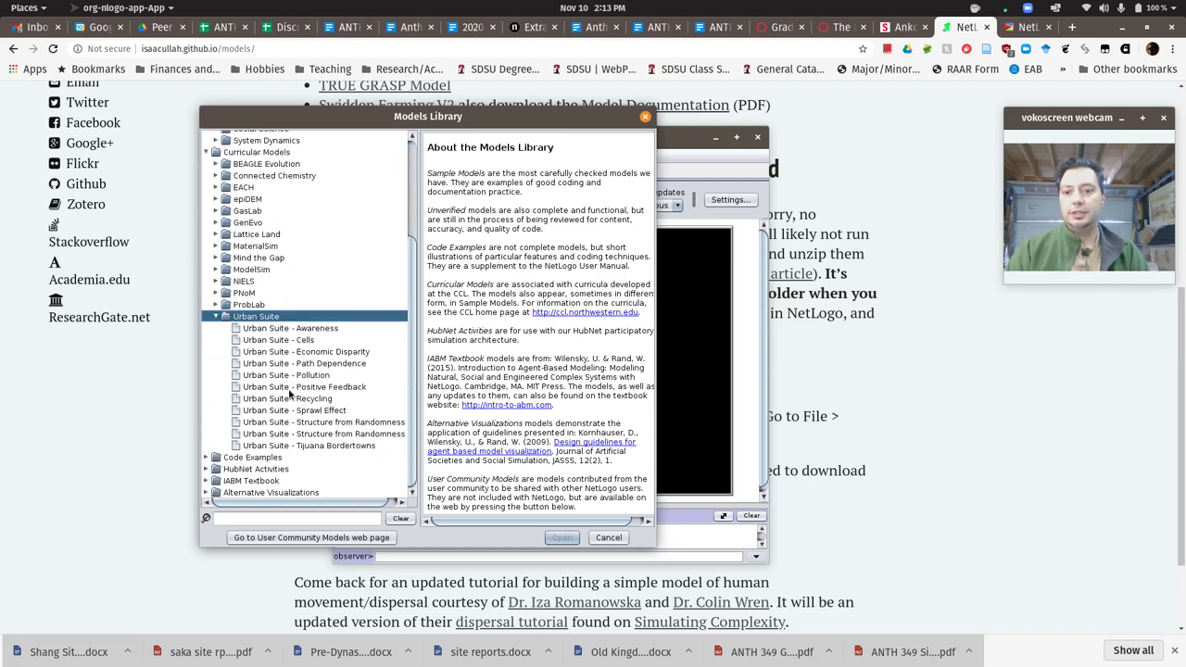
{"action": "left_click", "coordinate": [293, 413]}
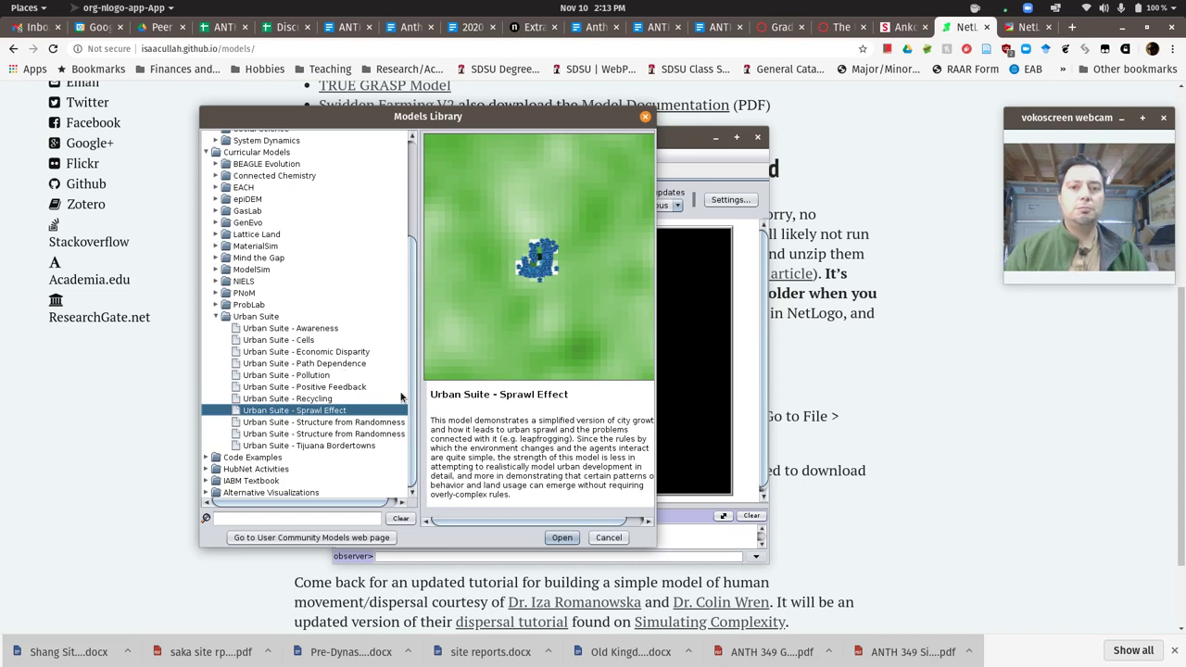
{"action": "double_click", "coordinate": [274, 414]}
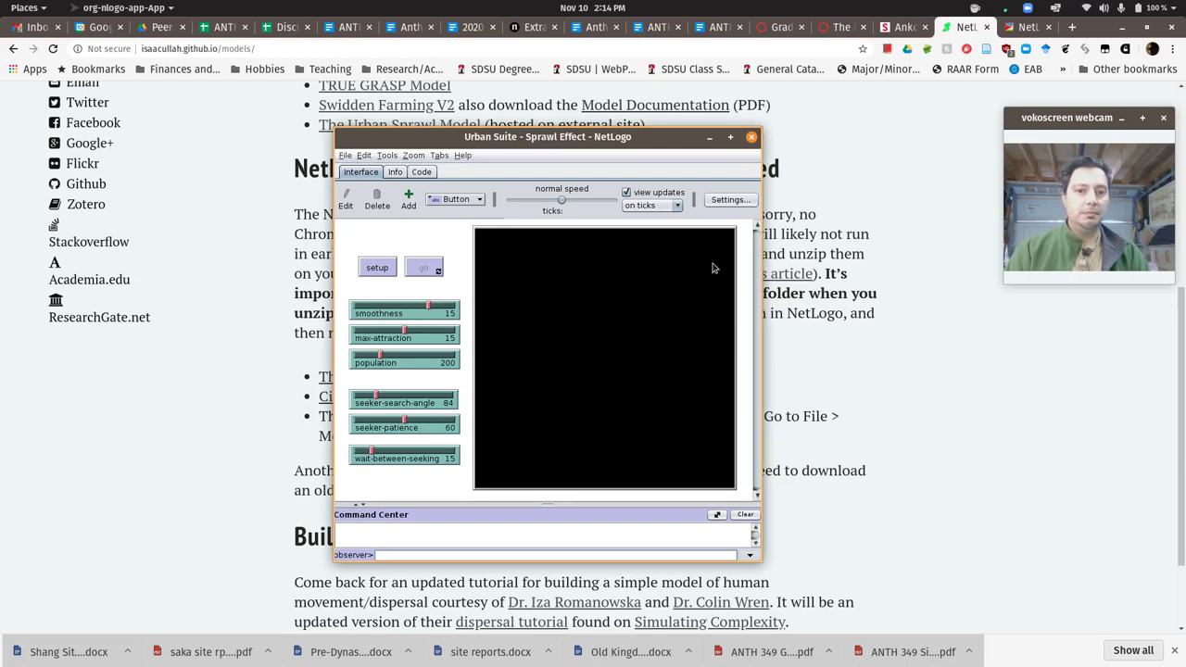
Enlarge and reposition the Sprawl Effect window, then open The Urban Sprawl Model link in a new tab
{"action": "left_click_drag", "start_coordinate": [622, 141], "coordinate": [547, 112]}
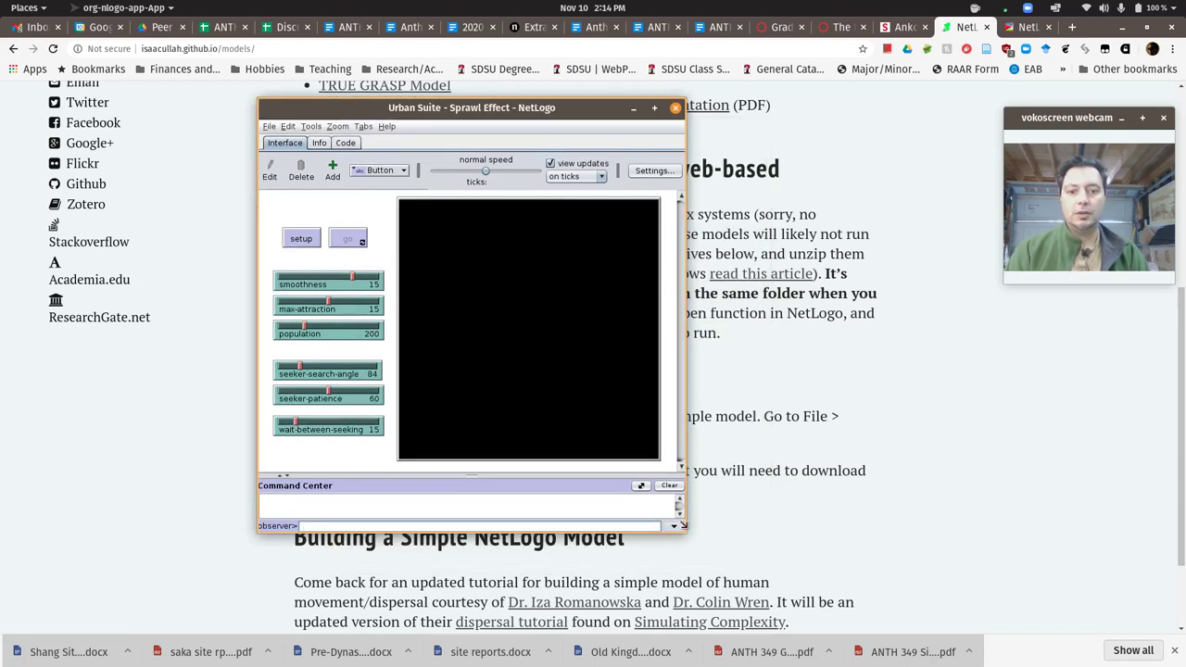
{"action": "left_click_drag", "start_coordinate": [683, 526], "coordinate": [739, 576]}
{"action": "left_click_drag", "start_coordinate": [501, 109], "coordinate": [879, 171]}
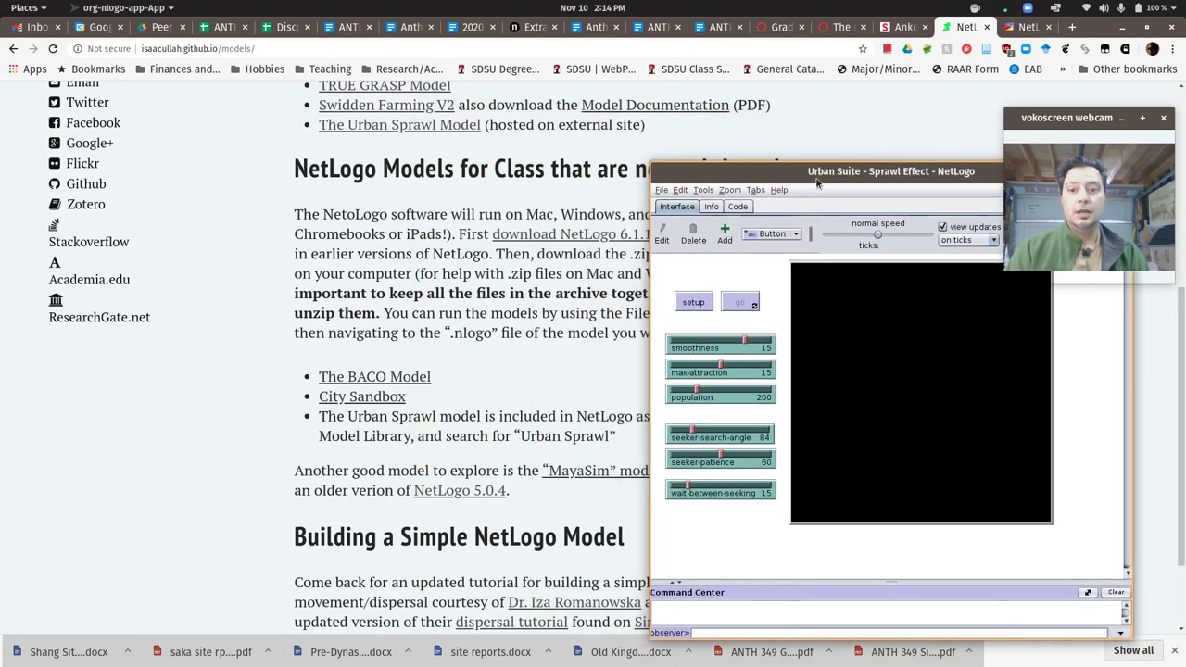
{"action": "middle_click", "coordinate": [399, 128]}
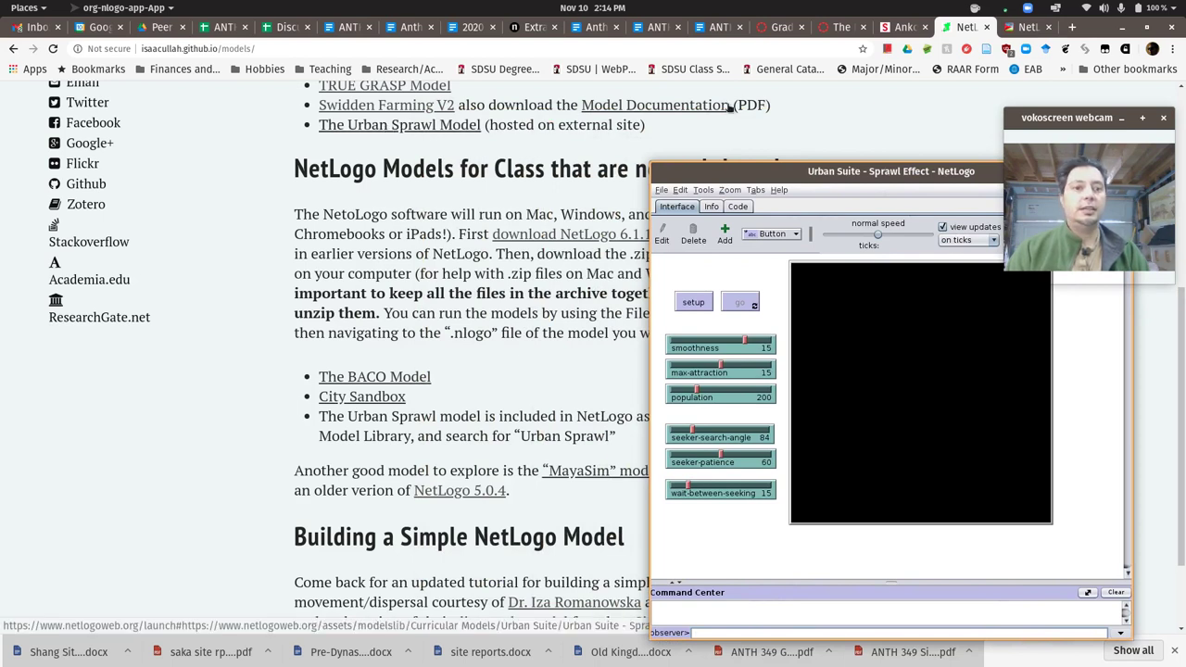
View the Urban Sprawl model in NetLogo Web, return to the course models page, and show all windows
{"action": "left_click", "coordinate": [1015, 32]}
{"action": "left_click", "coordinate": [1015, 33]}
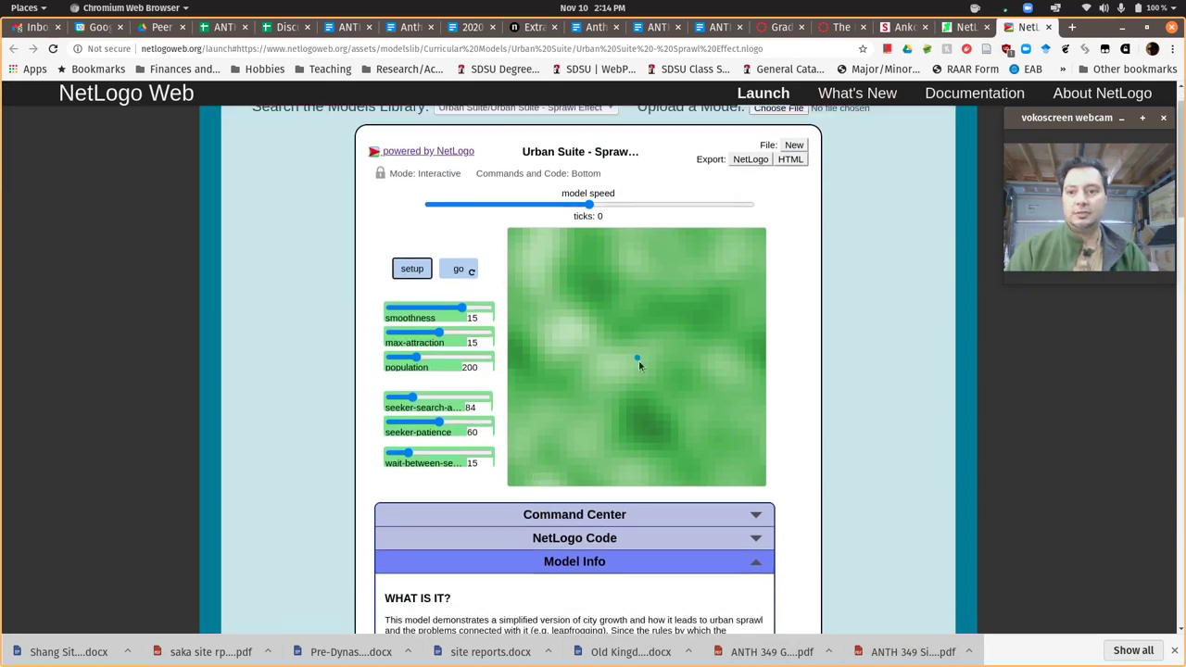
{"action": "left_click", "coordinate": [966, 28]}
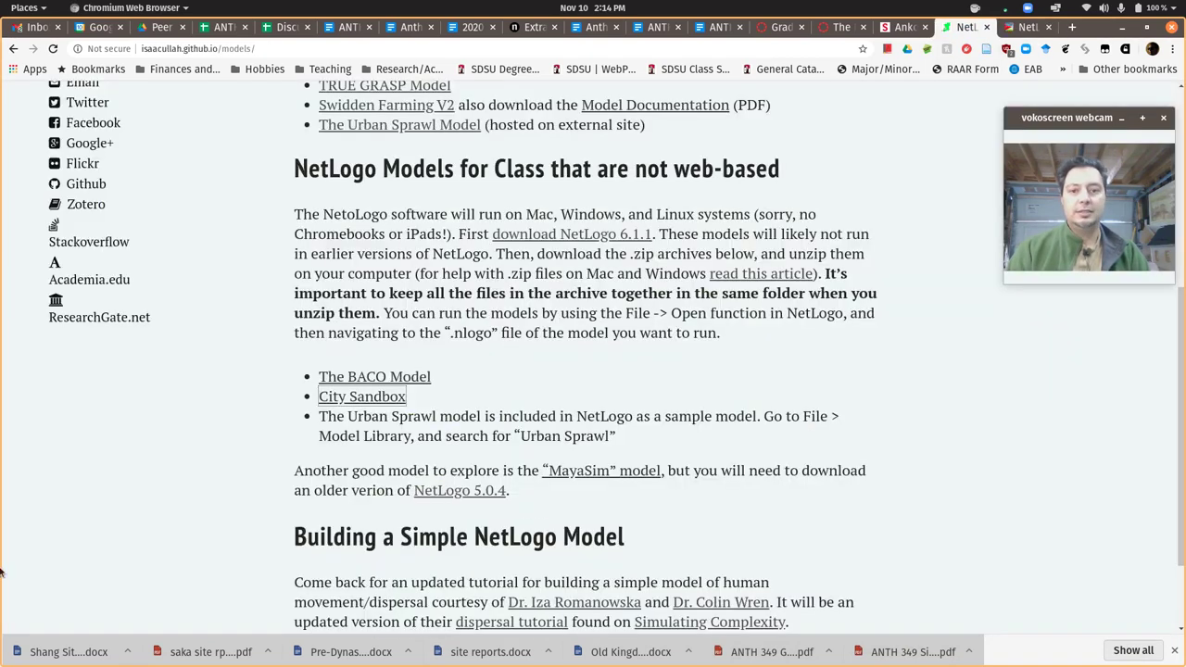
{"action": "key", "text": "super"}
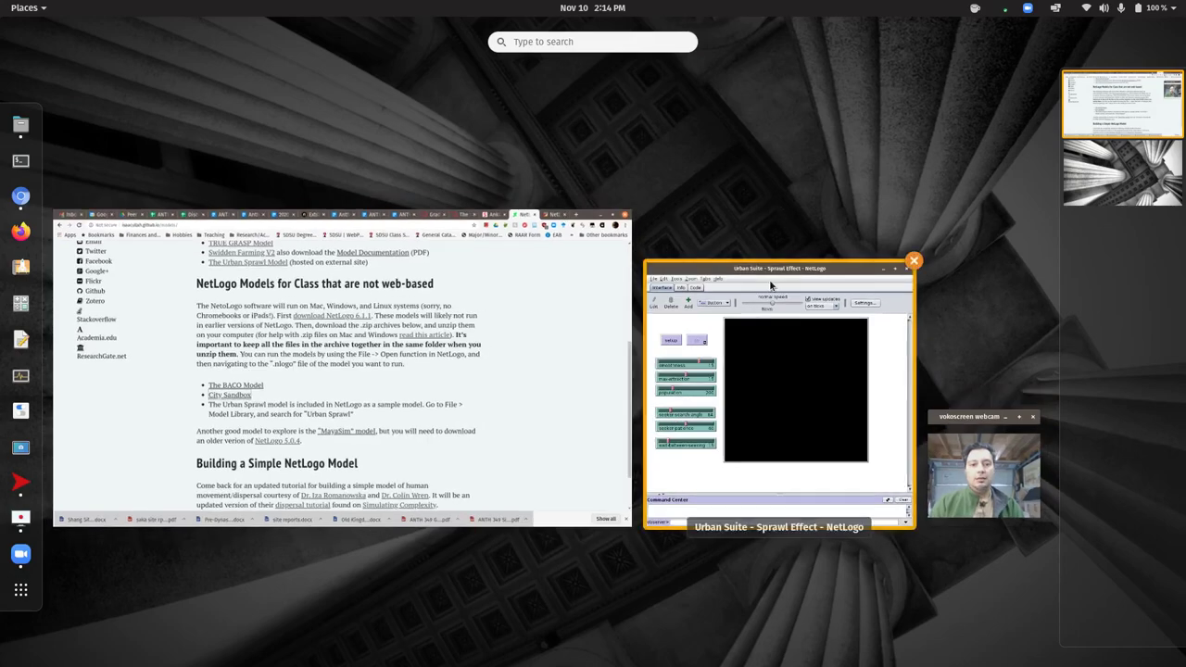
Bring the Sprawl Effect window forward, read through its Info notes, and return to the Interface
{"action": "left_click", "coordinate": [770, 286]}
{"action": "left_click_drag", "start_coordinate": [797, 165], "coordinate": [444, 133]}
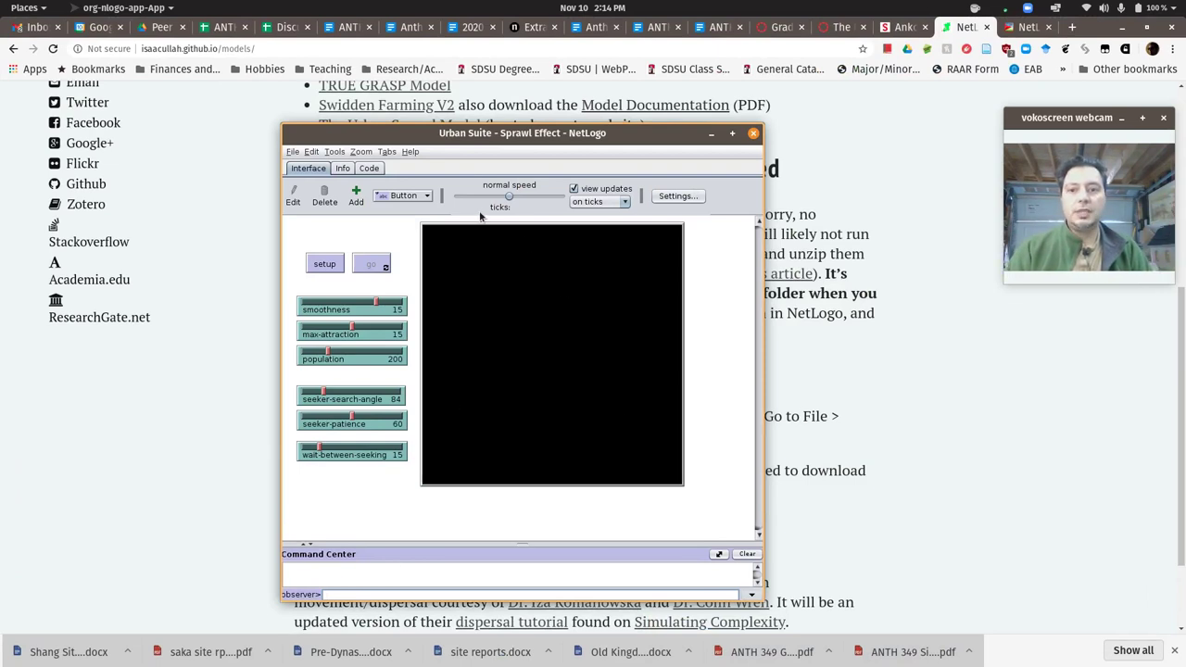
{"action": "left_click", "coordinate": [342, 167]}
{"action": "scroll", "coordinate": [438, 397], "scroll_direction": "down", "scroll_amount": 3}
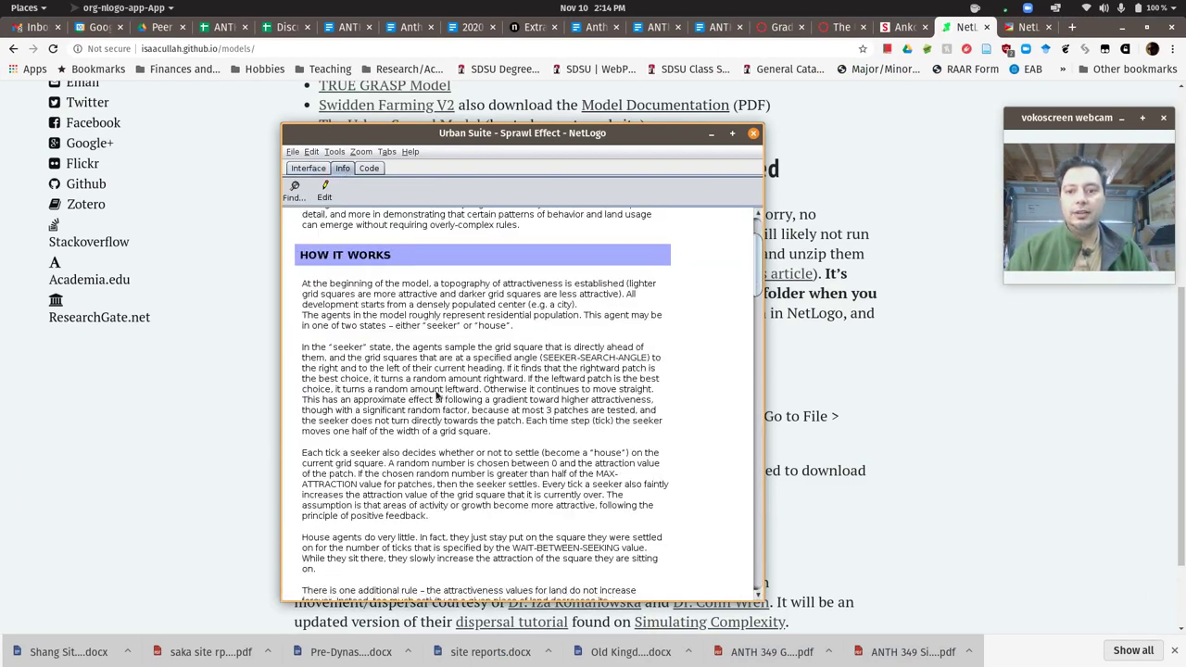
{"action": "scroll", "coordinate": [438, 397], "scroll_direction": "down", "scroll_amount": 4}
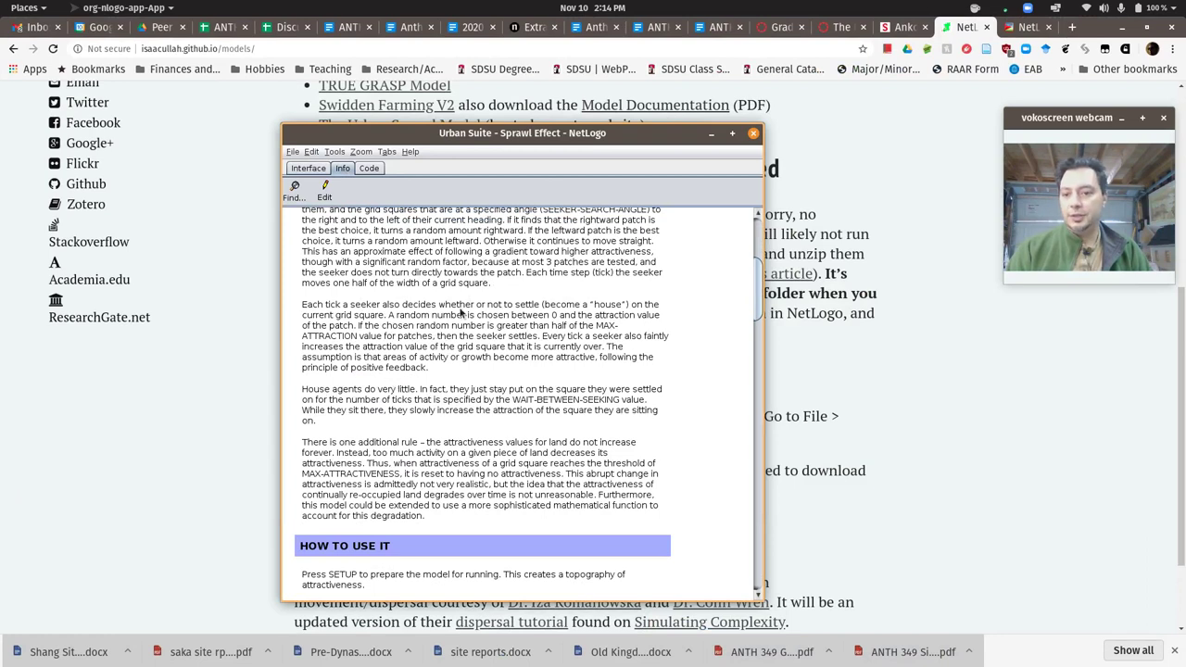
{"action": "scroll", "coordinate": [395, 488], "scroll_direction": "down", "scroll_amount": 5}
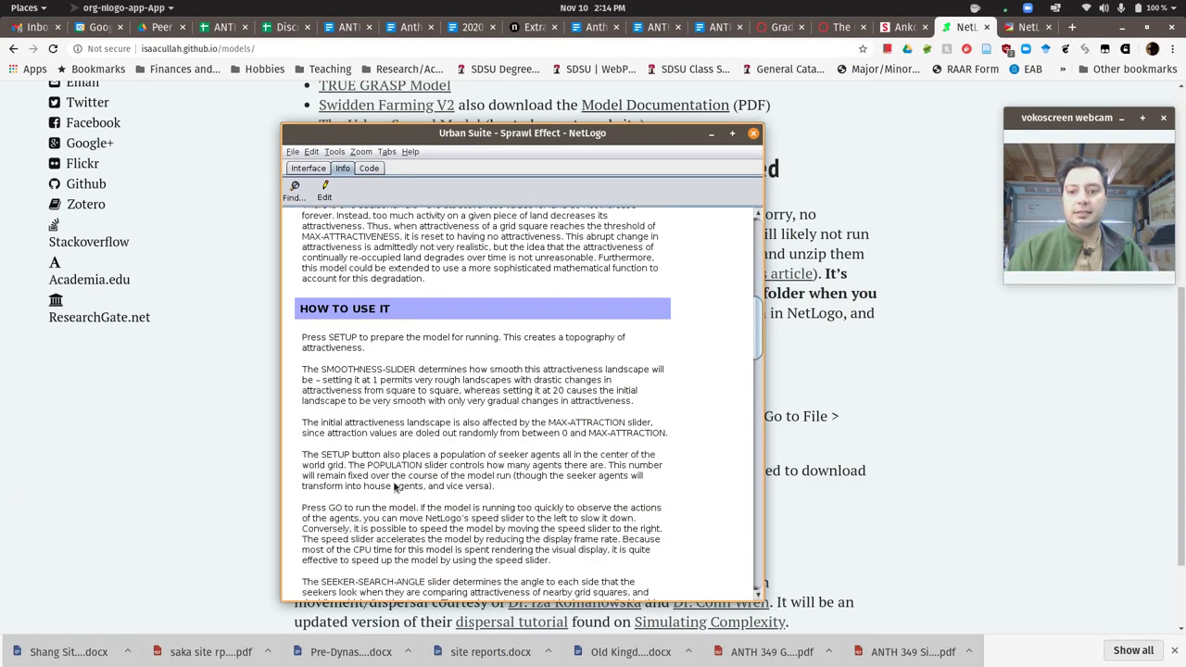
{"action": "scroll", "coordinate": [395, 488], "scroll_direction": "down", "scroll_amount": 3}
{"action": "left_click", "coordinate": [307, 169]}
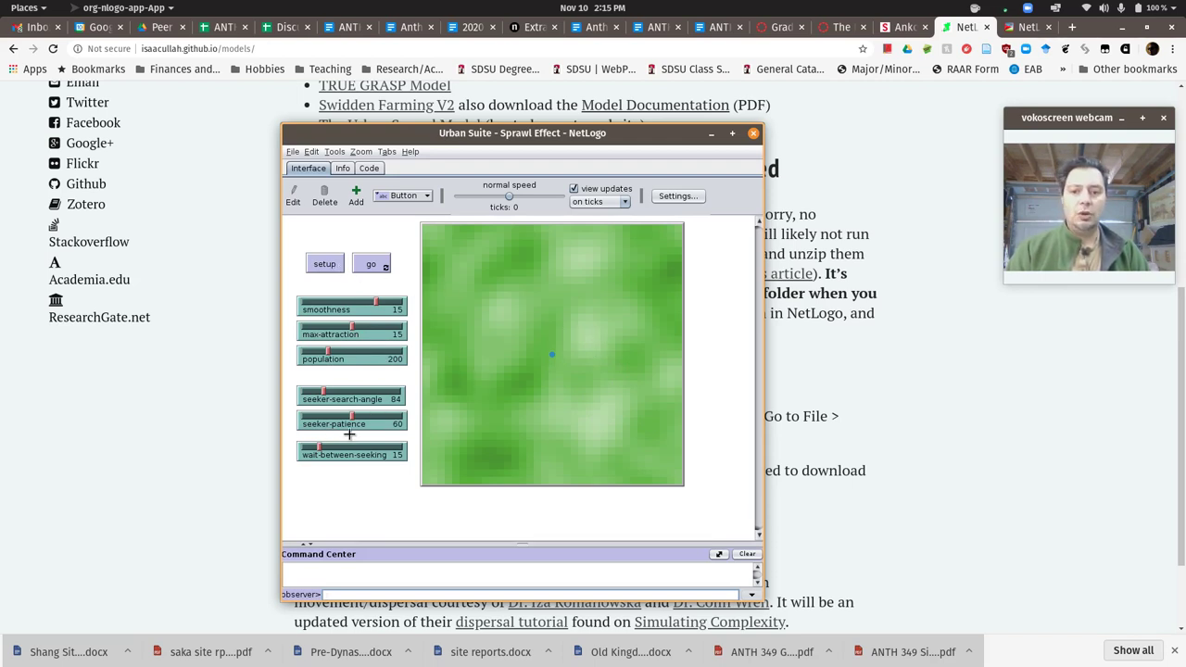
Run the sprawl simulation continuously and stop it at 776 ticks
{"action": "left_click", "coordinate": [374, 263]}
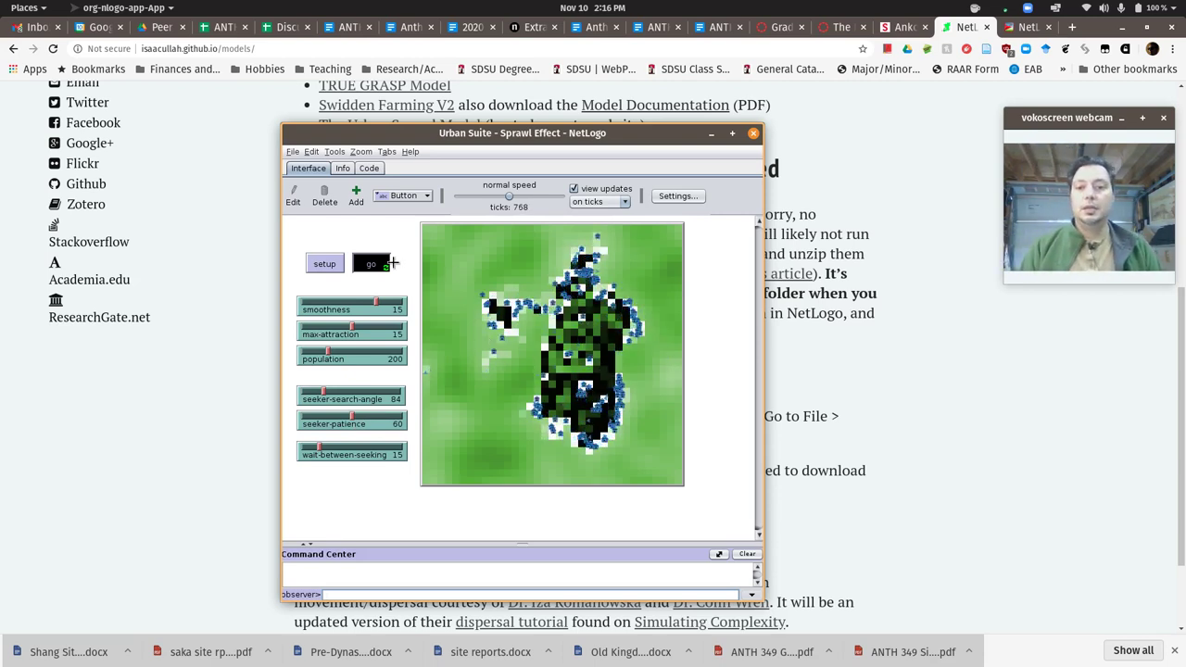
{"action": "left_click", "coordinate": [375, 262]}
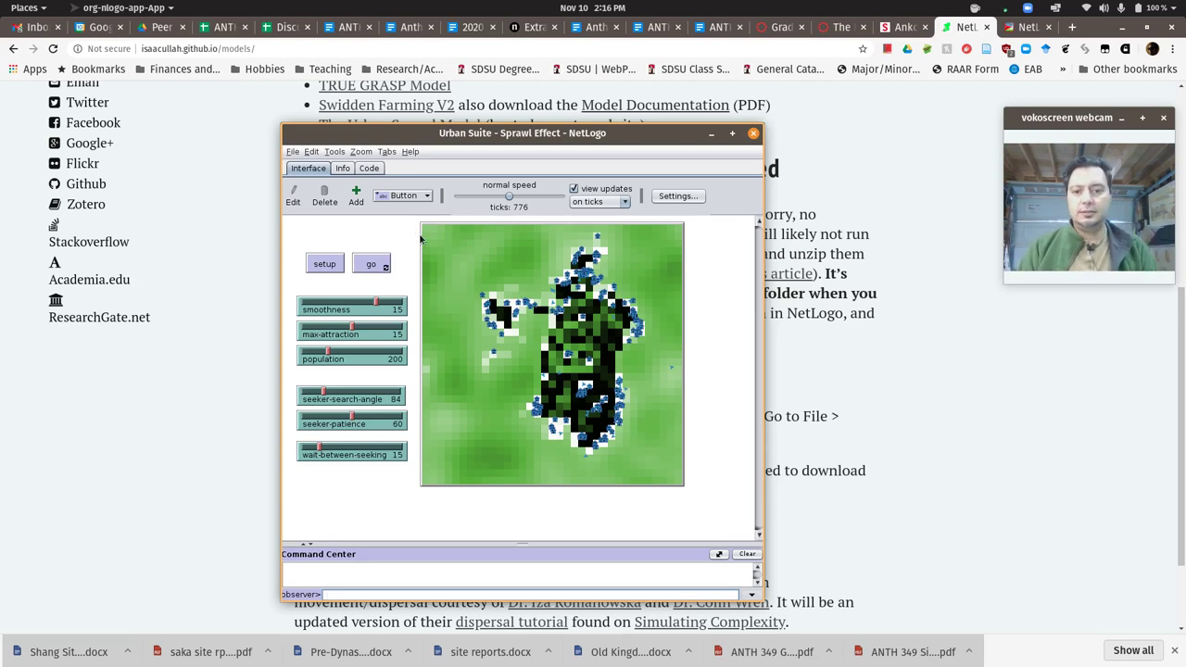
{"action": "left_click_drag", "start_coordinate": [470, 139], "coordinate": [461, 113]}
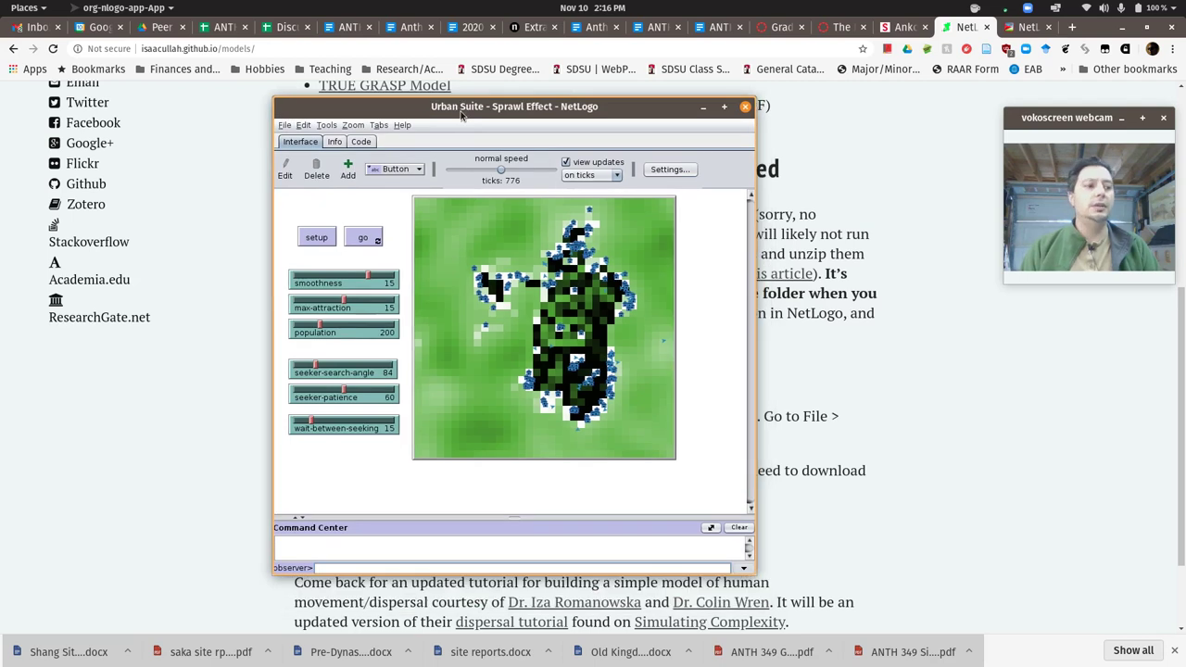
Open City Sandbox_En.nlogo from the city-sandbox_v1.0.0 code folder and maximize its window at top-left
{"action": "left_click", "coordinate": [285, 125]}
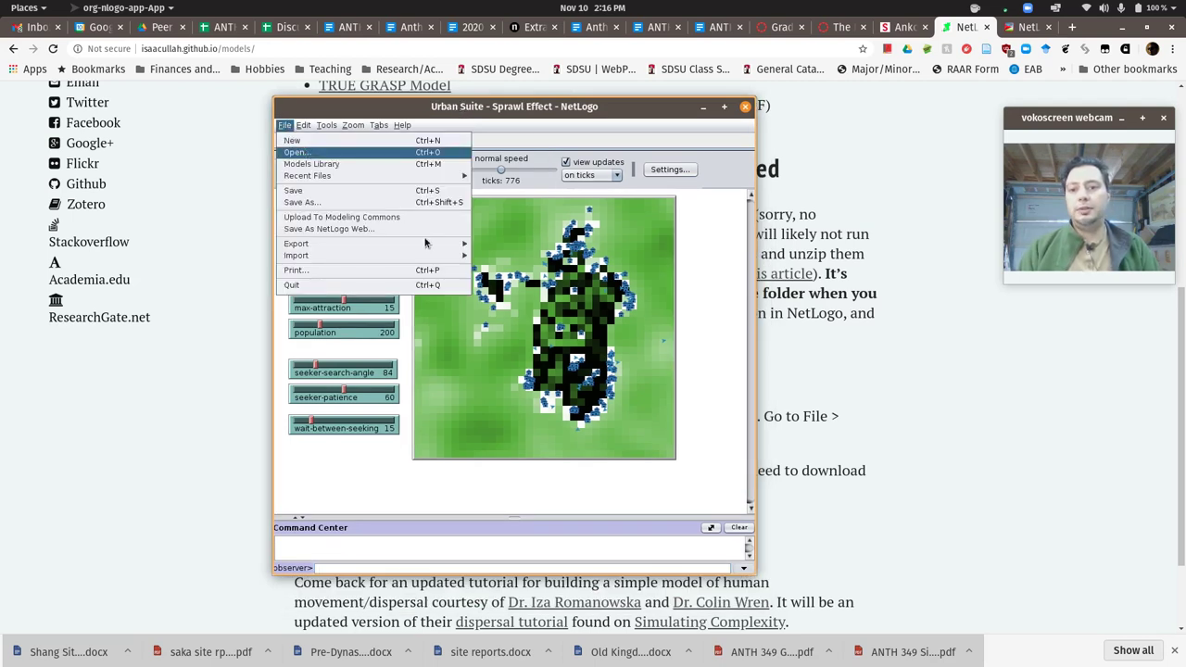
{"action": "left_click", "coordinate": [394, 152]}
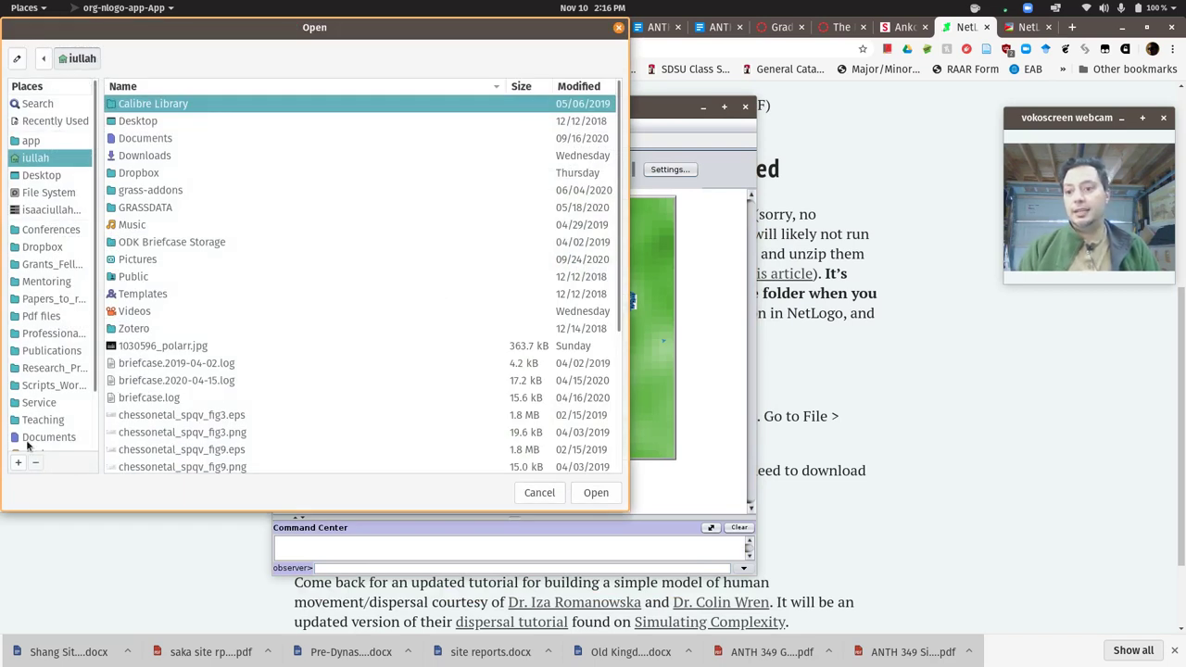
{"action": "scroll", "coordinate": [38, 398], "scroll_direction": "down", "scroll_amount": 1}
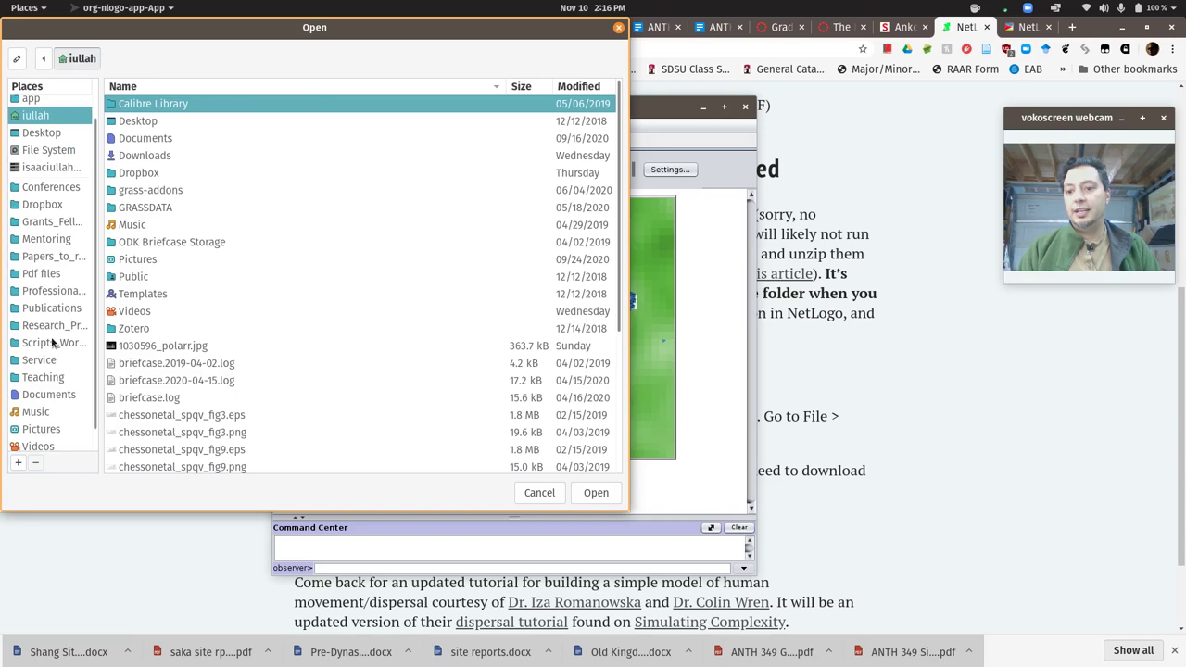
{"action": "left_click", "coordinate": [58, 325]}
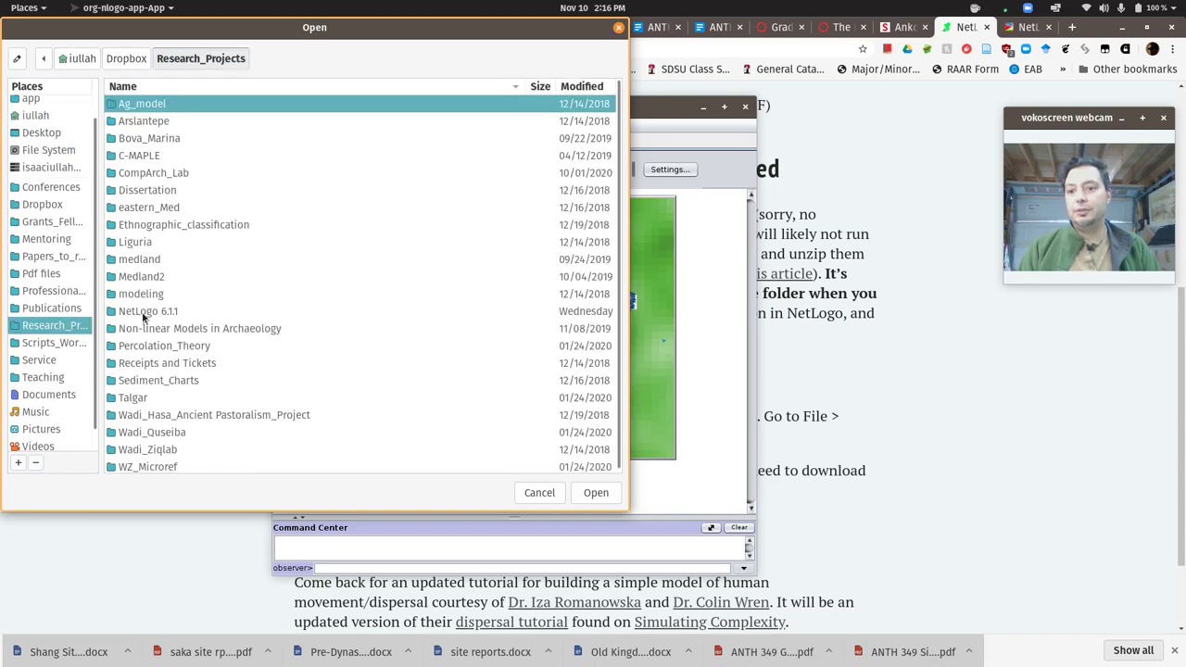
{"action": "double_click", "coordinate": [143, 313]}
{"action": "double_click", "coordinate": [173, 138]}
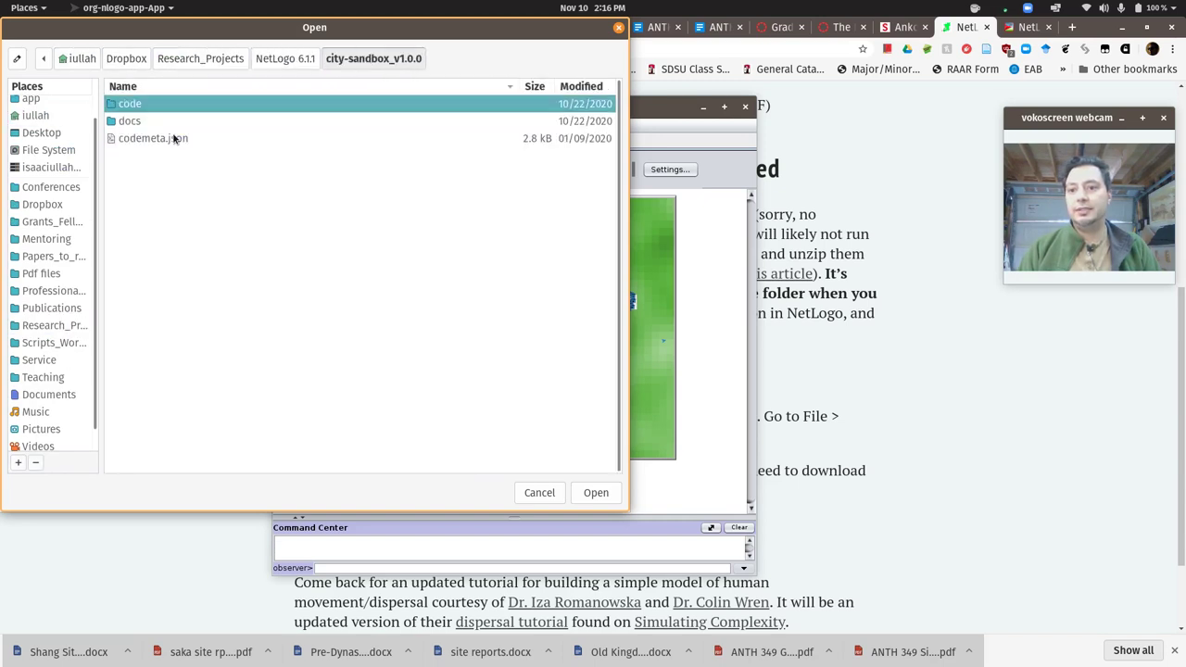
{"action": "double_click", "coordinate": [130, 103]}
{"action": "double_click", "coordinate": [165, 106]}
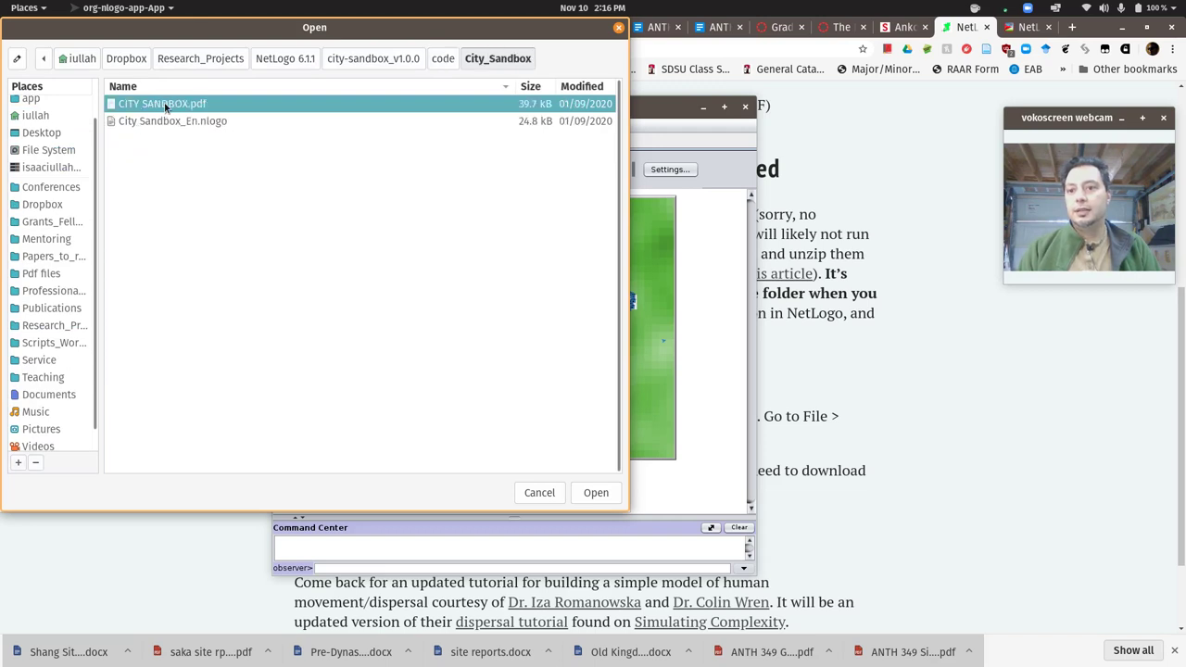
{"action": "left_click", "coordinate": [183, 125]}
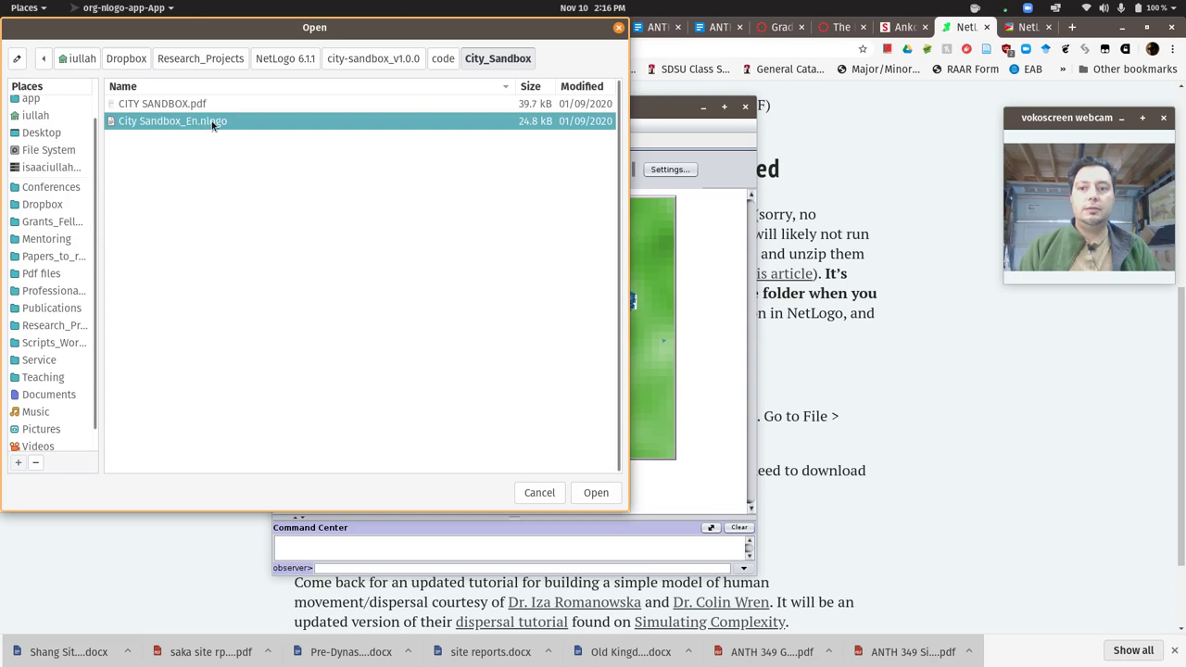
{"action": "double_click", "coordinate": [212, 125]}
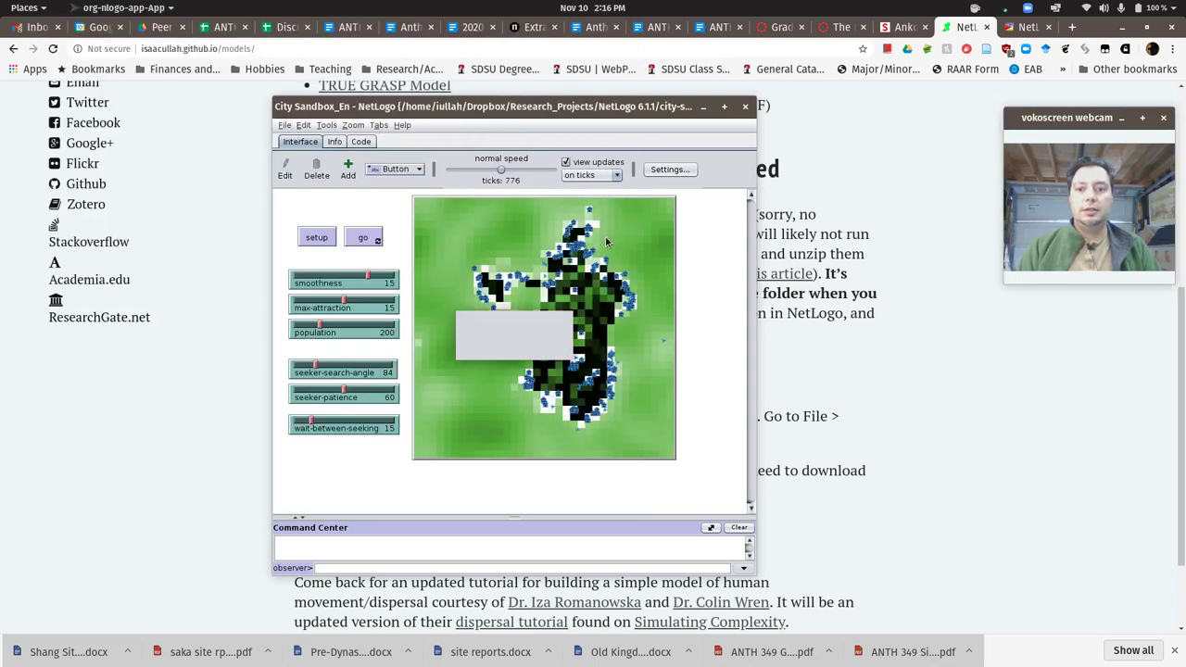
{"action": "key", "text": "super+Up"}
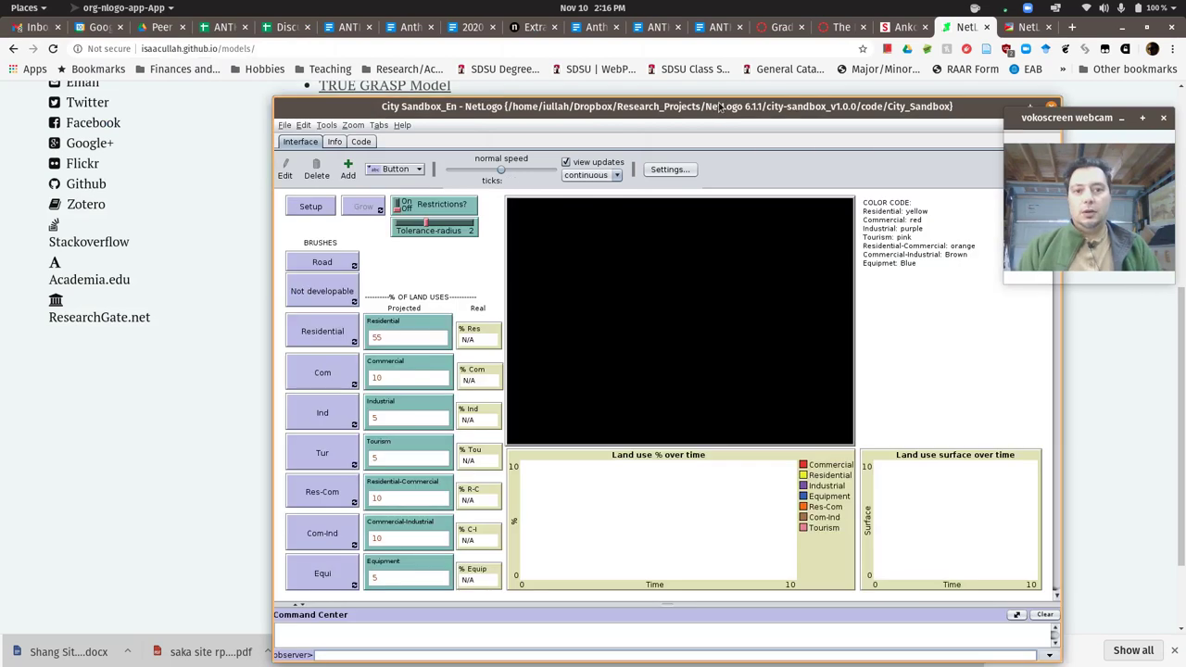
{"action": "left_click_drag", "start_coordinate": [720, 107], "coordinate": [546, 32]}
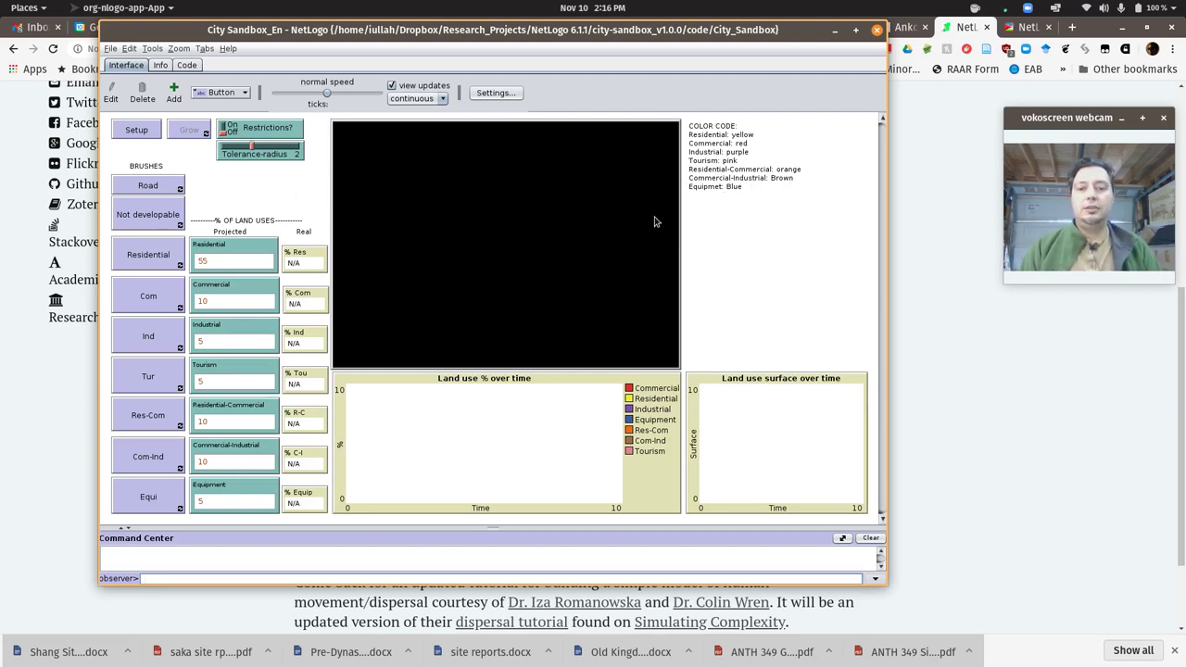
Switch Restrictions? to On
{"action": "left_click", "coordinate": [223, 129]}
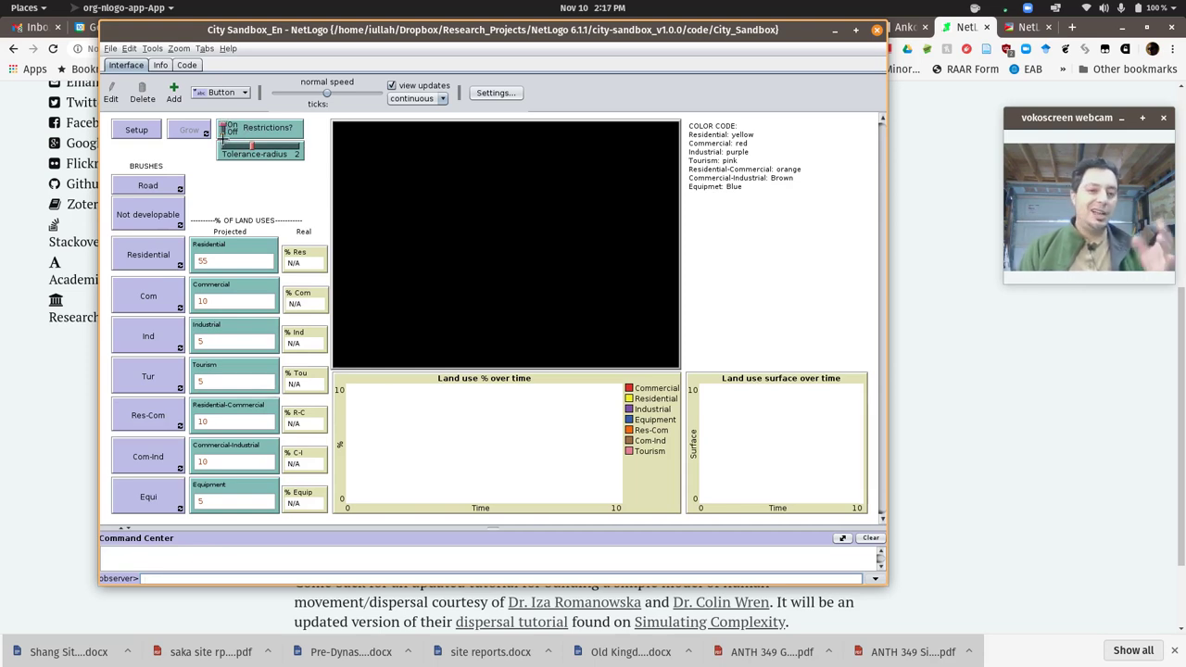
Set up a fresh green landscape and start Grow running continuously
{"action": "left_click", "coordinate": [119, 135]}
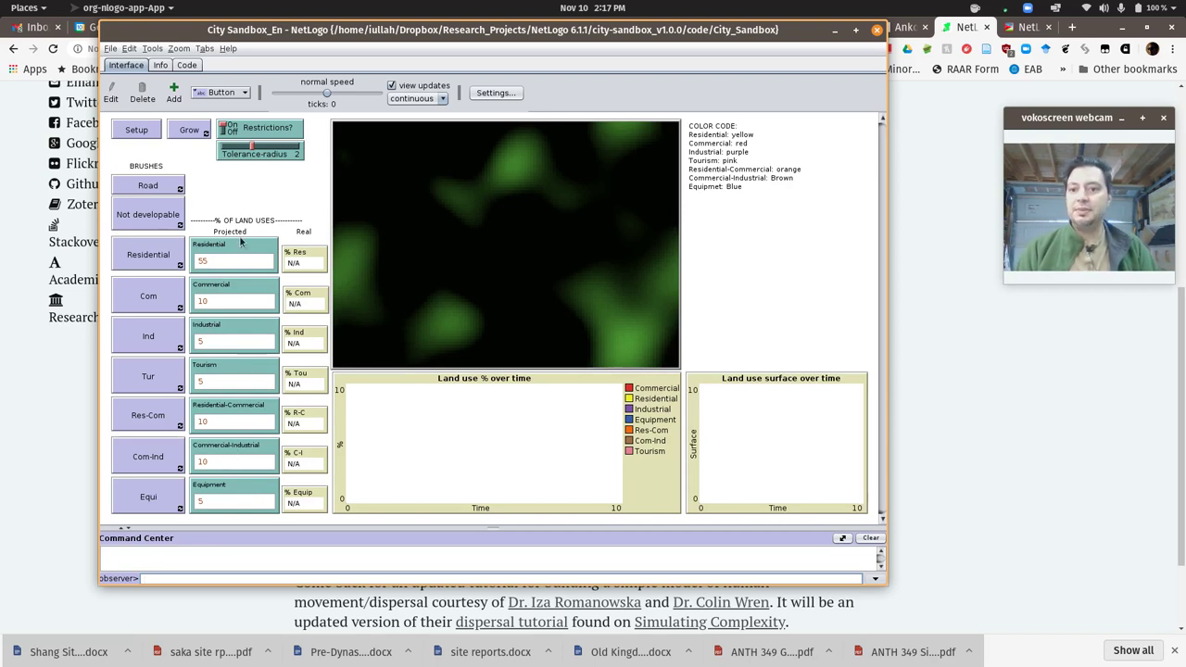
{"action": "left_click", "coordinate": [189, 134]}
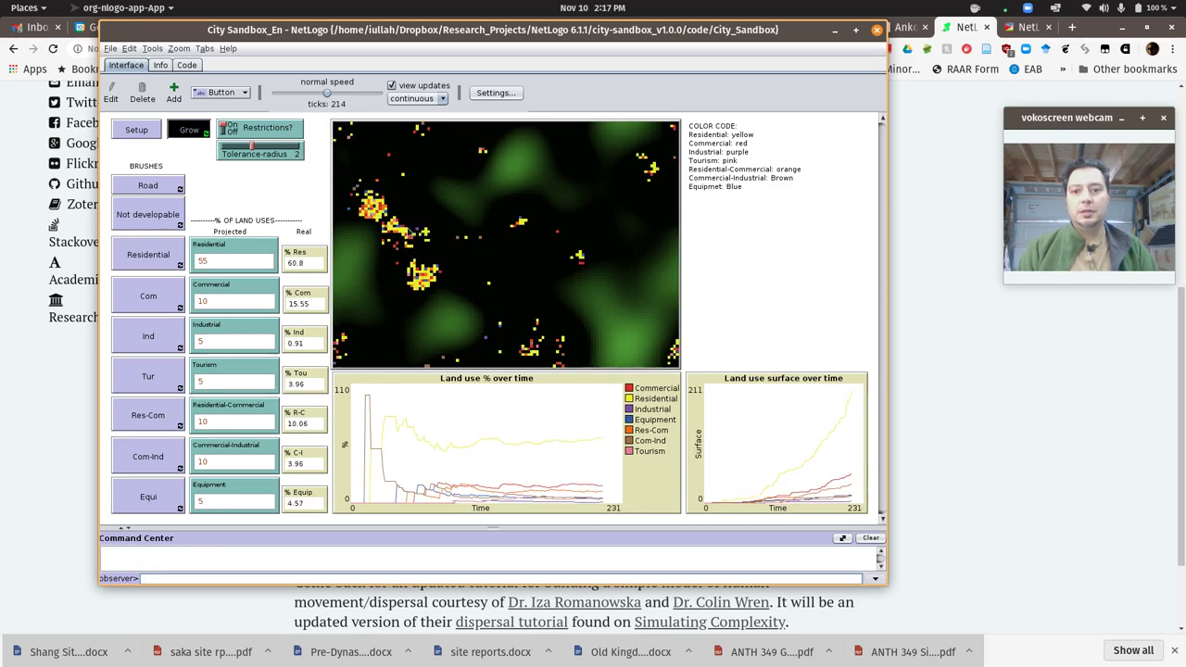
Pause growth at 229 ticks and paint two diagonal white roads across the map with the Road brush
{"action": "left_click", "coordinate": [189, 131]}
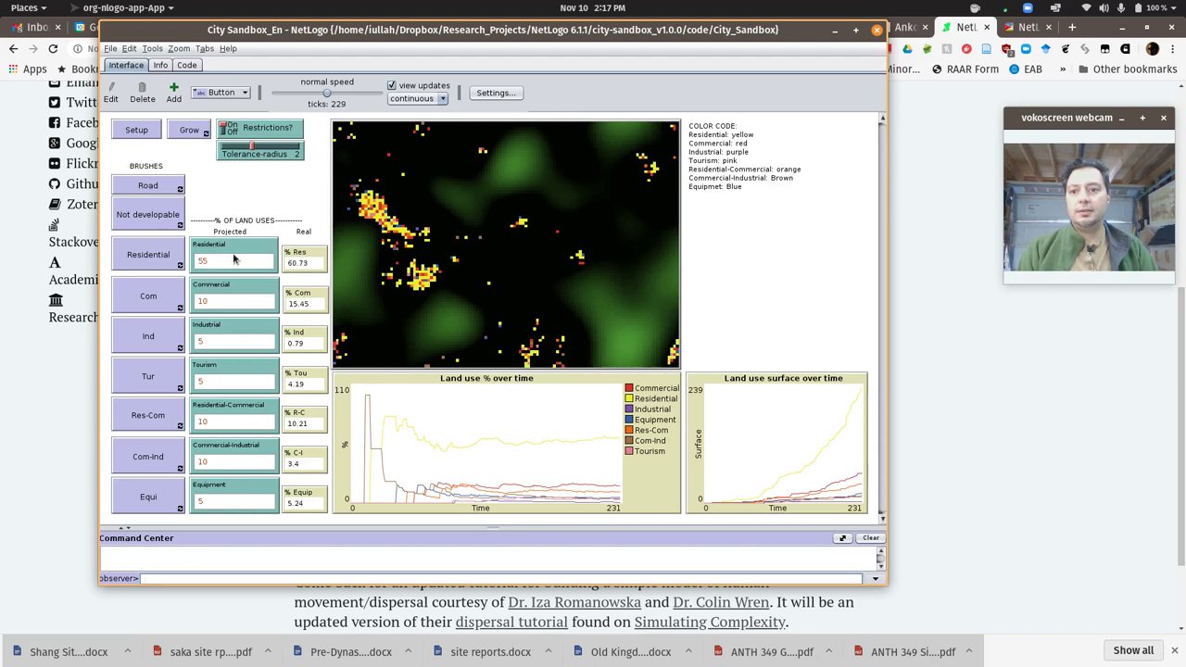
{"action": "left_click", "coordinate": [147, 189]}
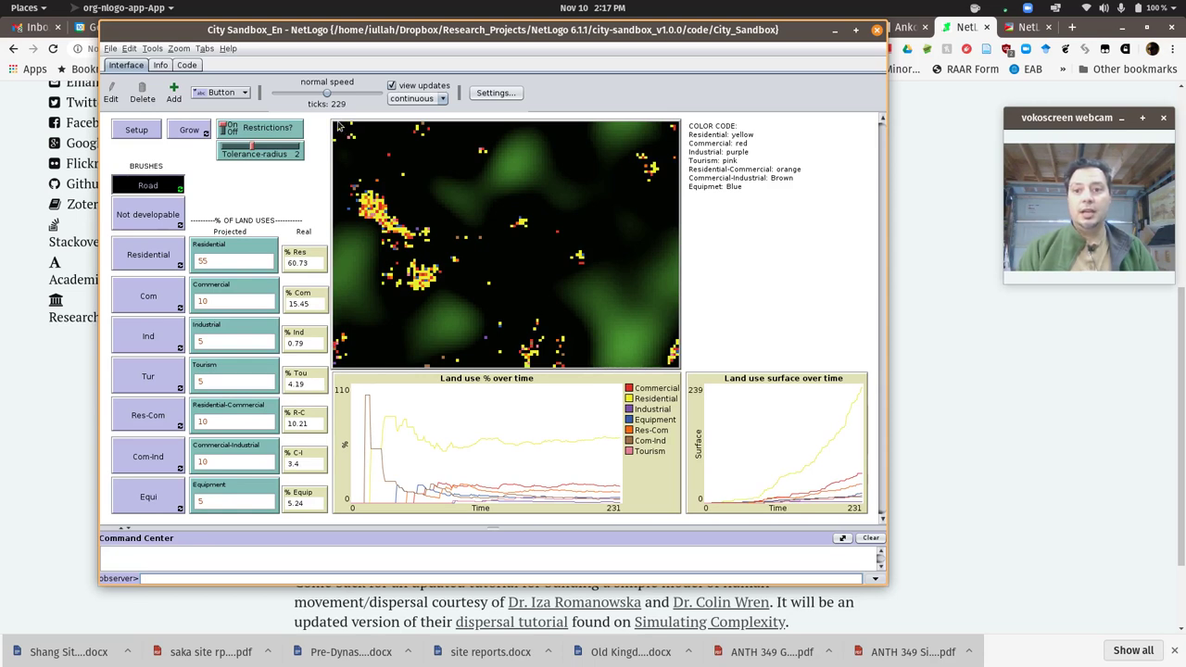
{"action": "mouse_move", "coordinate": [337, 123]}
{"action": "left_mouse_down"}
{"action": "mouse_move", "coordinate": [428, 261]}
{"action": "mouse_move", "coordinate": [558, 369]}
{"action": "left_mouse_up"}
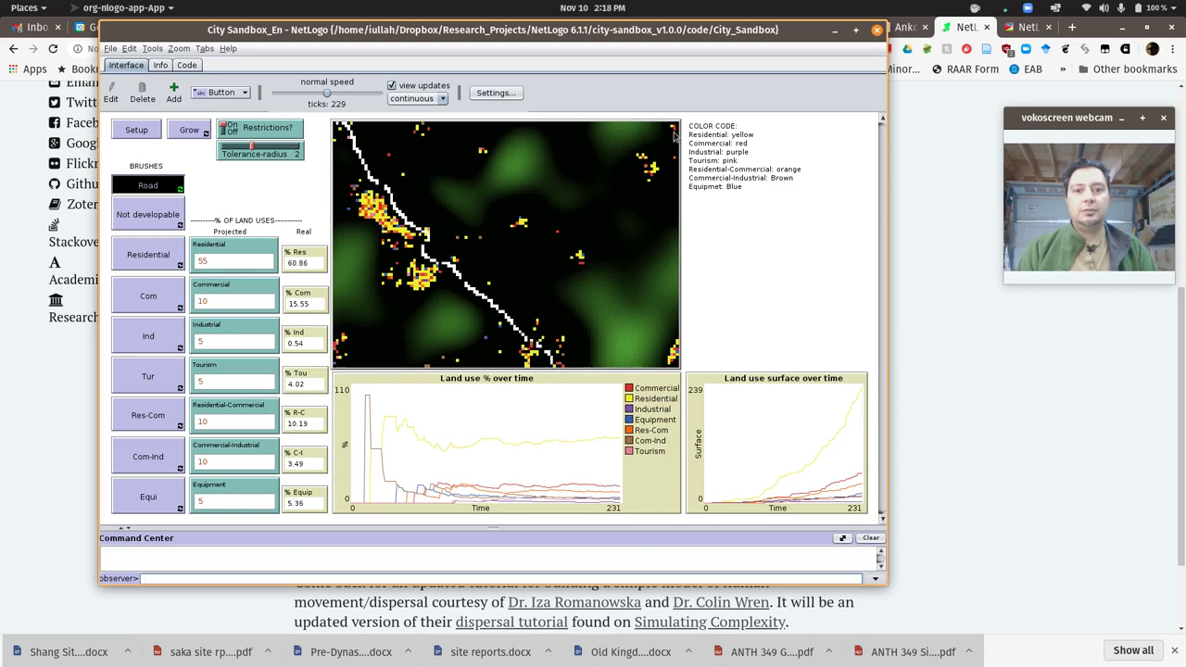
{"action": "mouse_move", "coordinate": [674, 135]}
{"action": "left_mouse_down"}
{"action": "mouse_move", "coordinate": [619, 223]}
{"action": "mouse_move", "coordinate": [567, 261]}
{"action": "mouse_move", "coordinate": [436, 268]}
{"action": "mouse_move", "coordinate": [418, 258]}
{"action": "mouse_move", "coordinate": [423, 239]}
{"action": "mouse_move", "coordinate": [428, 250]}
{"action": "left_mouse_up"}
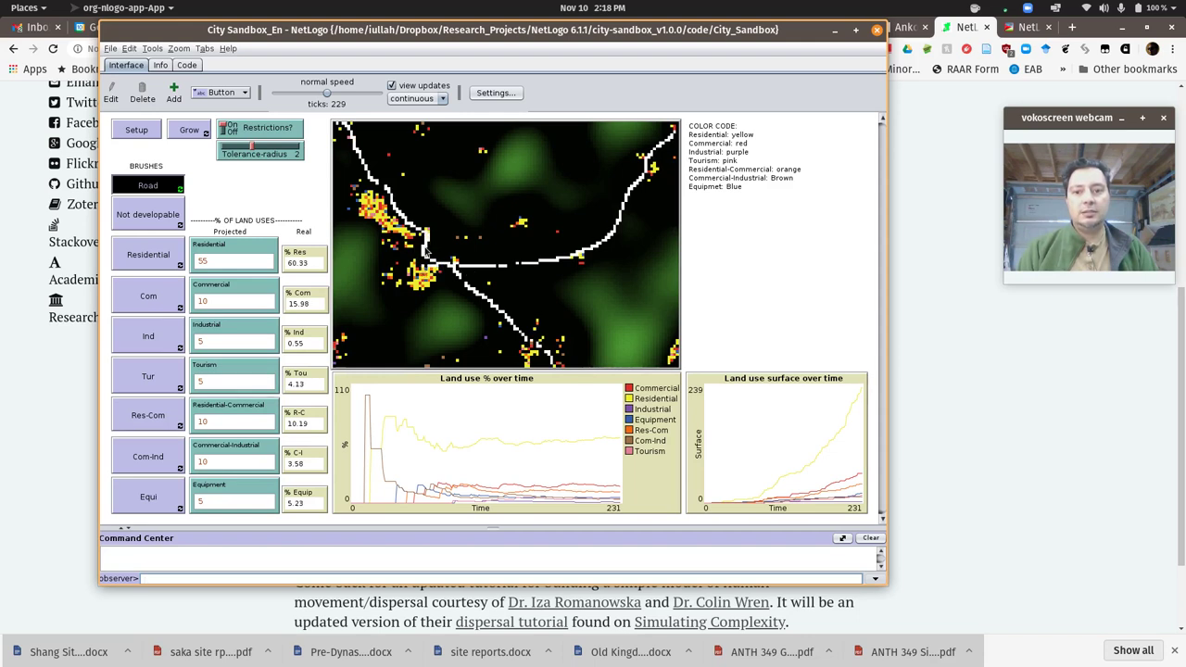
Resume growth along the new roads, then turn off Road and Grow and reset the world with Setup
{"action": "left_click", "coordinate": [191, 132]}
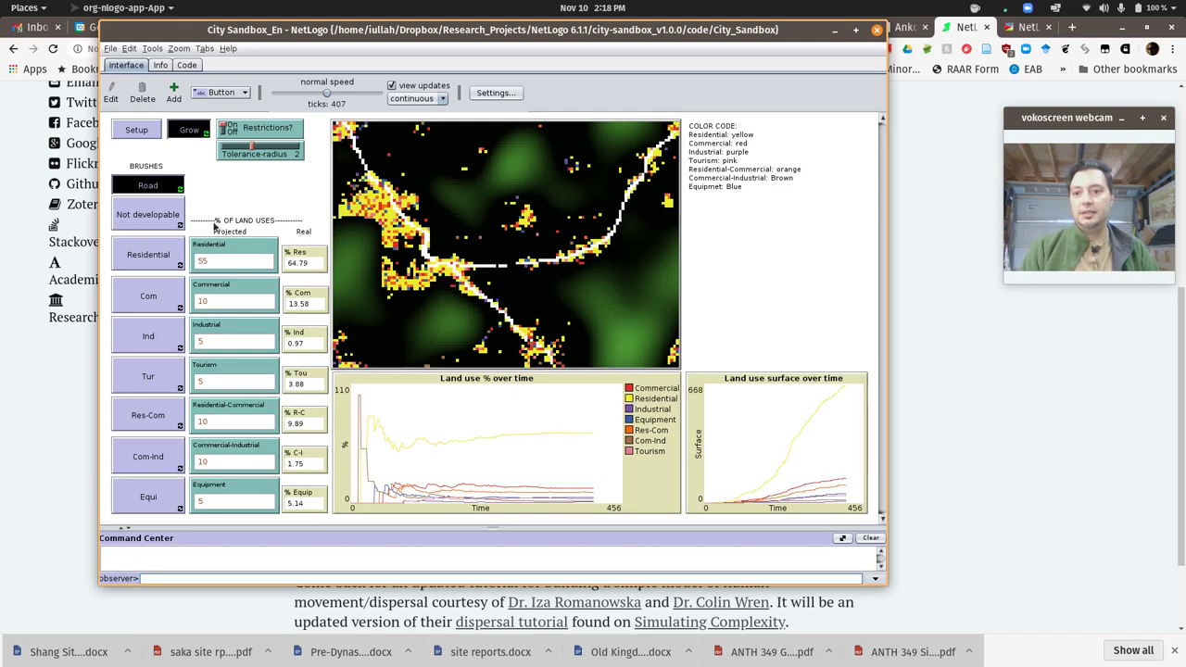
{"action": "left_click", "coordinate": [161, 189]}
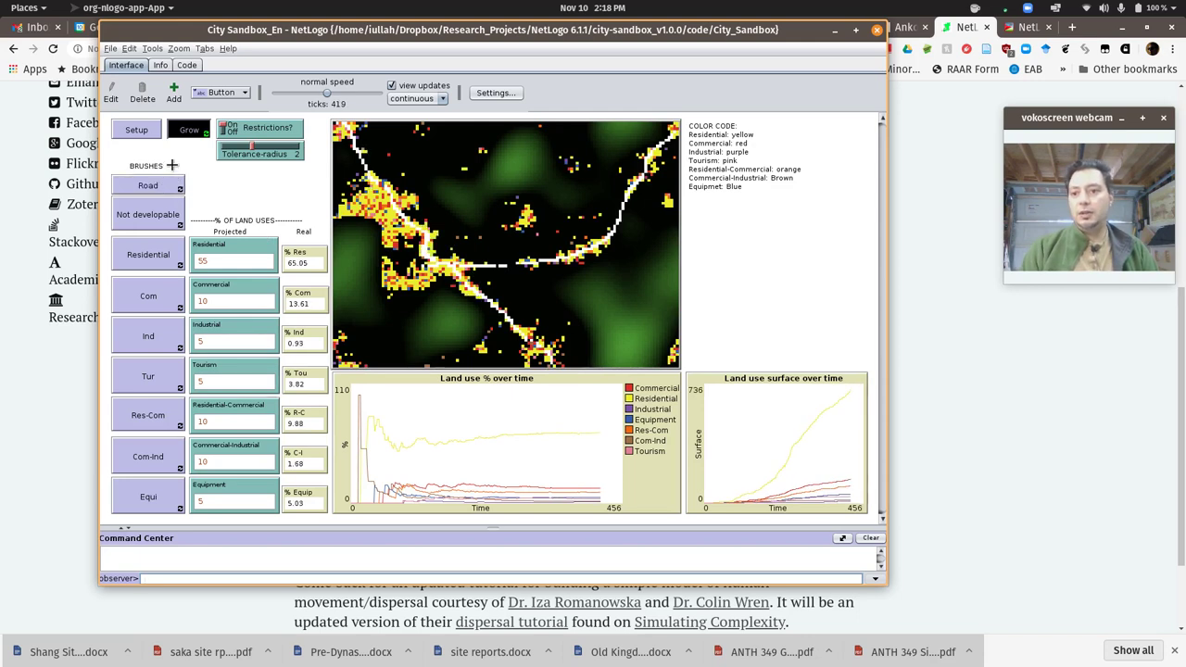
{"action": "left_click", "coordinate": [190, 135]}
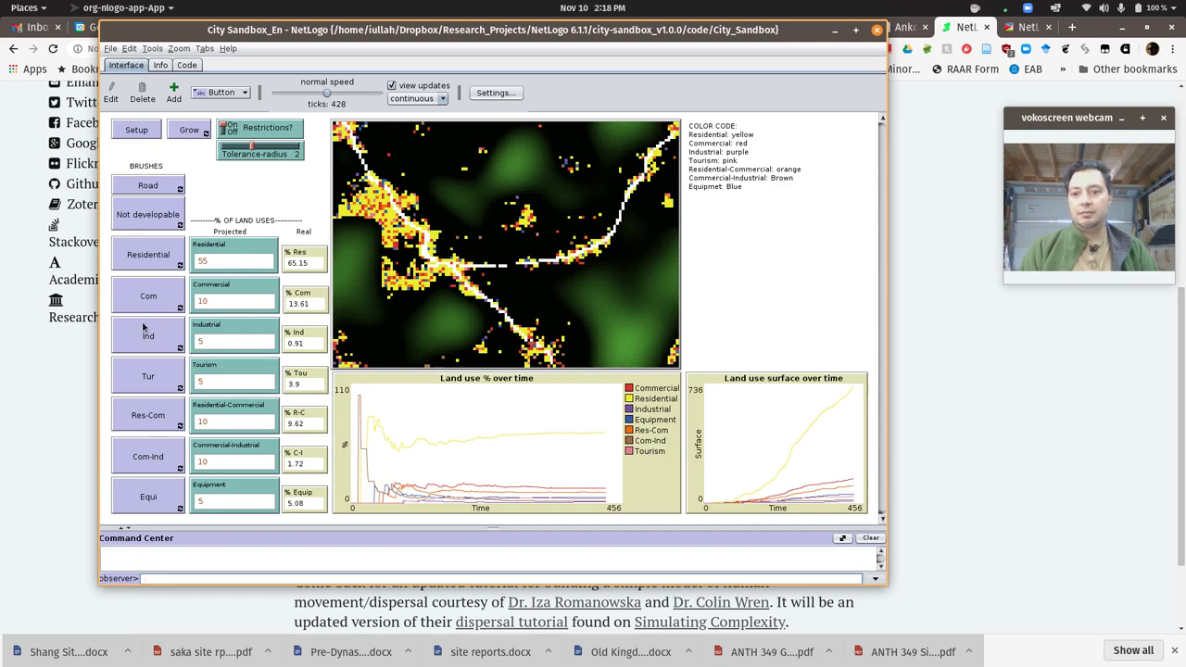
{"action": "left_click", "coordinate": [149, 134]}
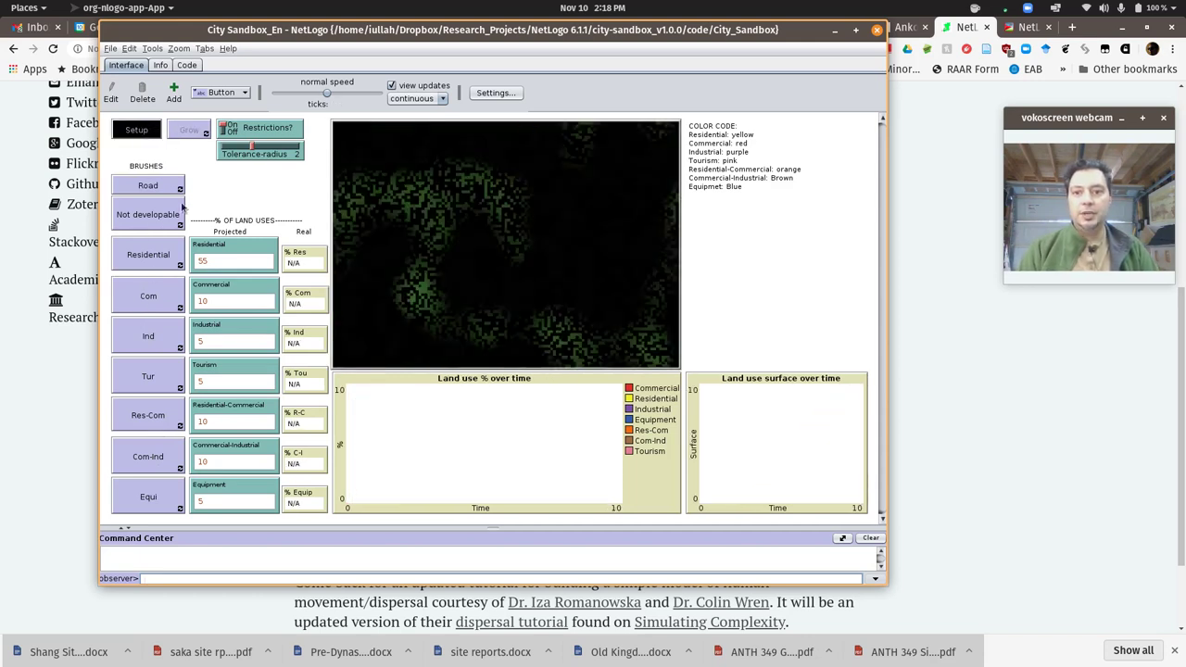
Paint a red commercial blob in the upper right of the map with the Com brush
{"action": "left_click", "coordinate": [154, 297]}
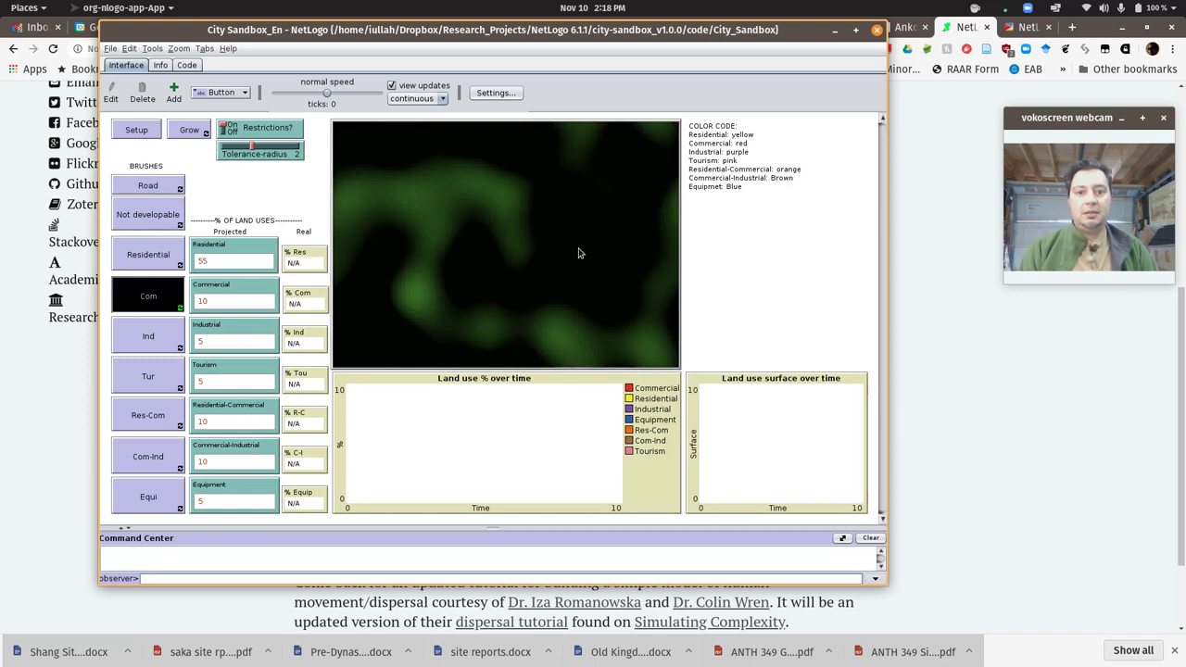
{"action": "left_click", "coordinate": [618, 182]}
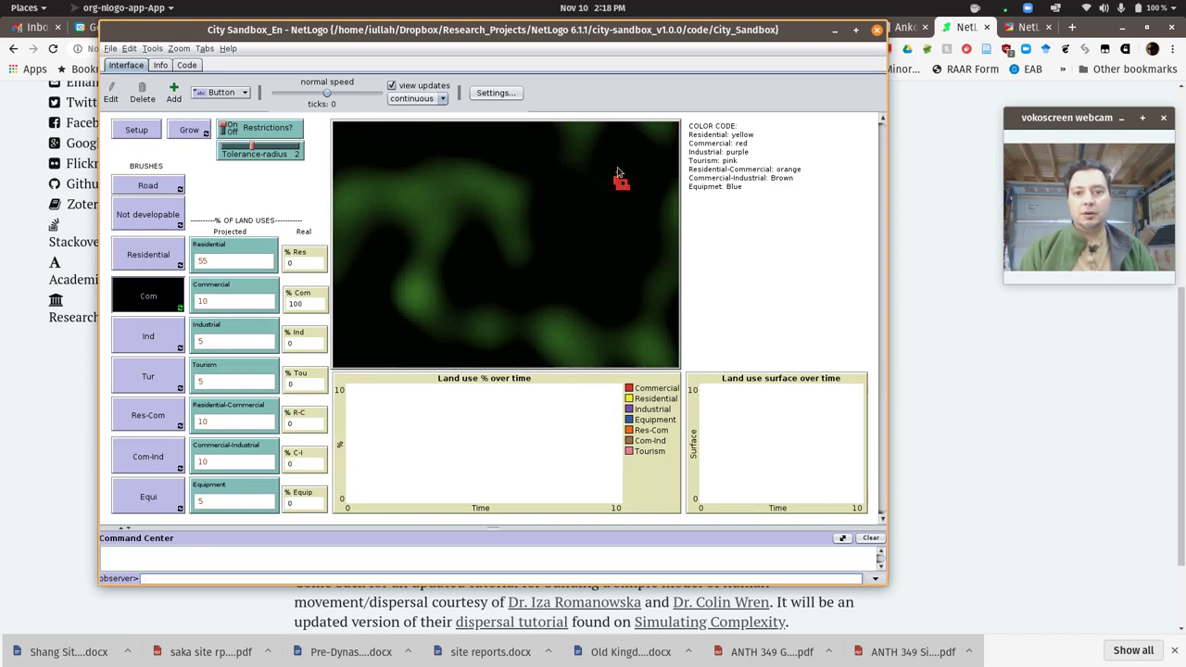
{"action": "left_click_drag", "start_coordinate": [619, 172], "coordinate": [621, 192]}
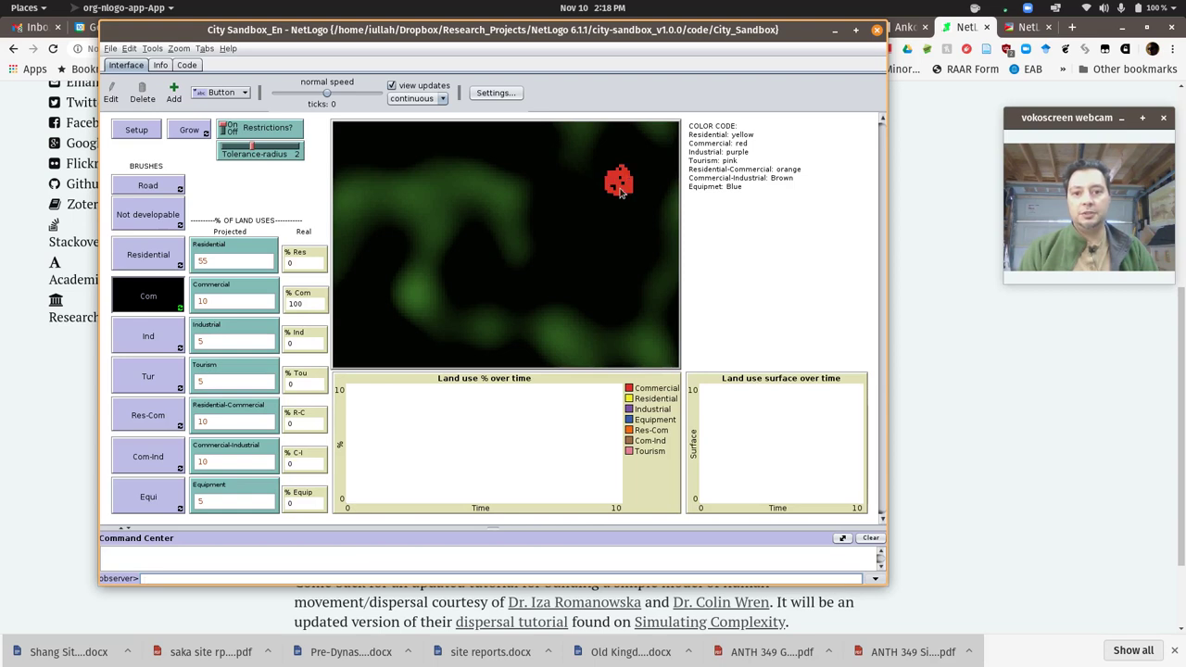
{"action": "left_click", "coordinate": [154, 310]}
Ring the commercial blob with yellow residential land and paint a small industrial patch near the centre
{"action": "left_click", "coordinate": [153, 258]}
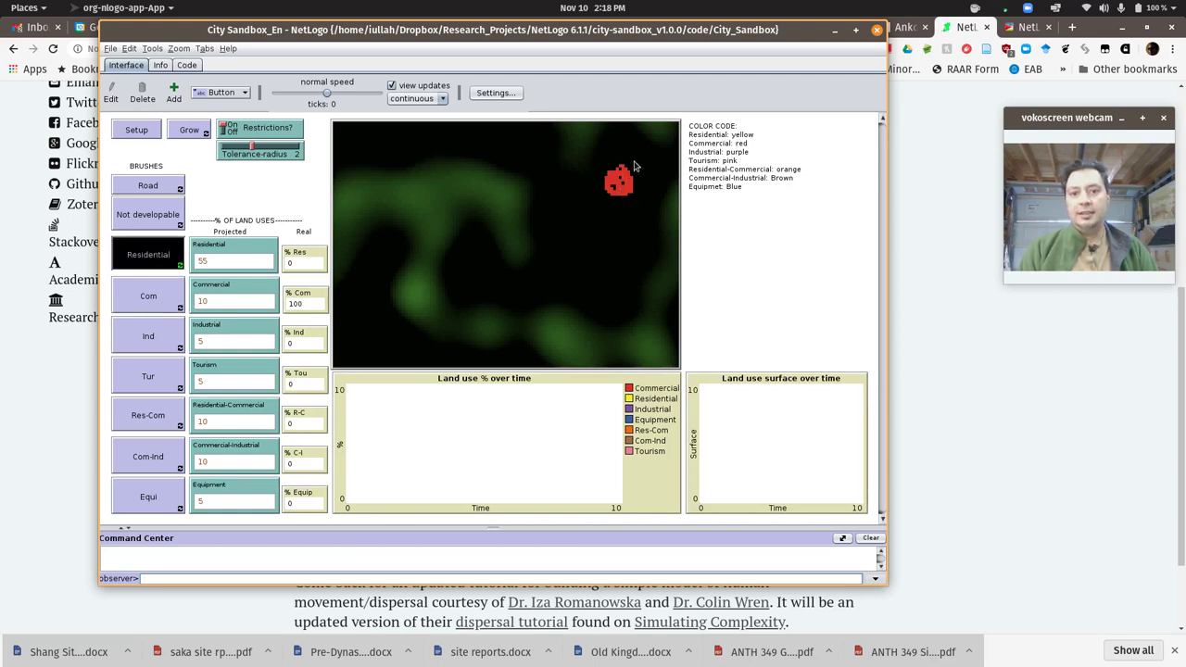
{"action": "mouse_move", "coordinate": [611, 150]}
{"action": "left_mouse_down"}
{"action": "mouse_move", "coordinate": [607, 204]}
{"action": "mouse_move", "coordinate": [638, 146]}
{"action": "mouse_move", "coordinate": [594, 198]}
{"action": "mouse_move", "coordinate": [649, 181]}
{"action": "mouse_move", "coordinate": [598, 172]}
{"action": "mouse_move", "coordinate": [629, 215]}
{"action": "mouse_move", "coordinate": [625, 149]}
{"action": "mouse_move", "coordinate": [598, 190]}
{"action": "mouse_move", "coordinate": [639, 221]}
{"action": "mouse_move", "coordinate": [651, 183]}
{"action": "left_mouse_up"}
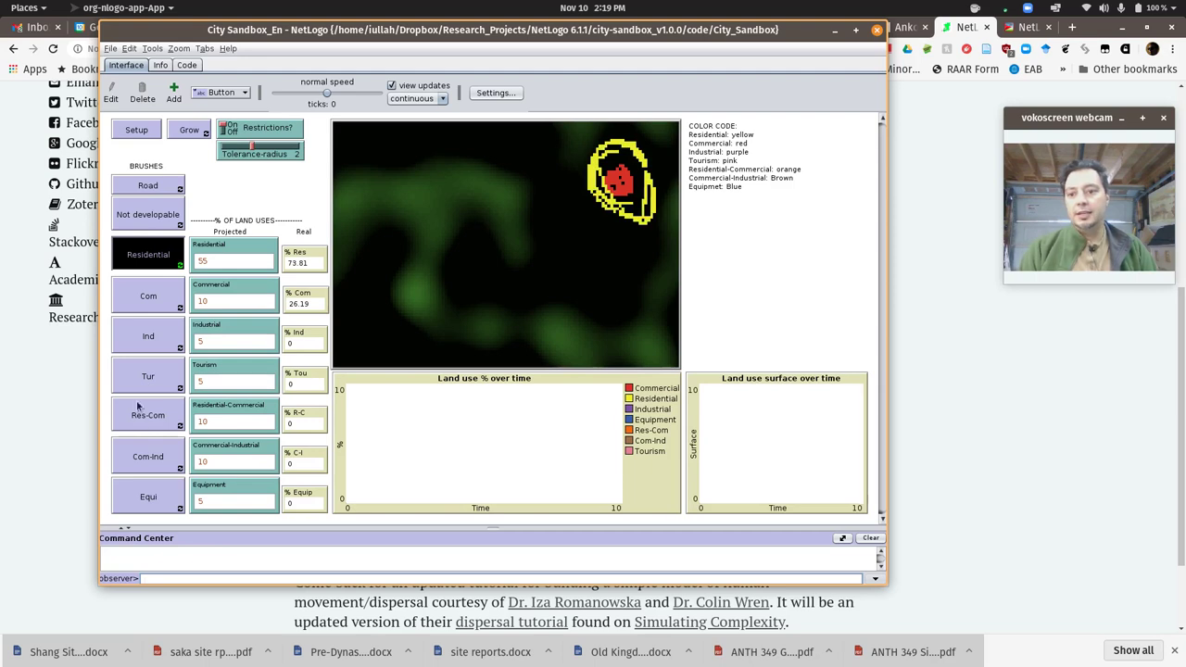
{"action": "left_click", "coordinate": [148, 355]}
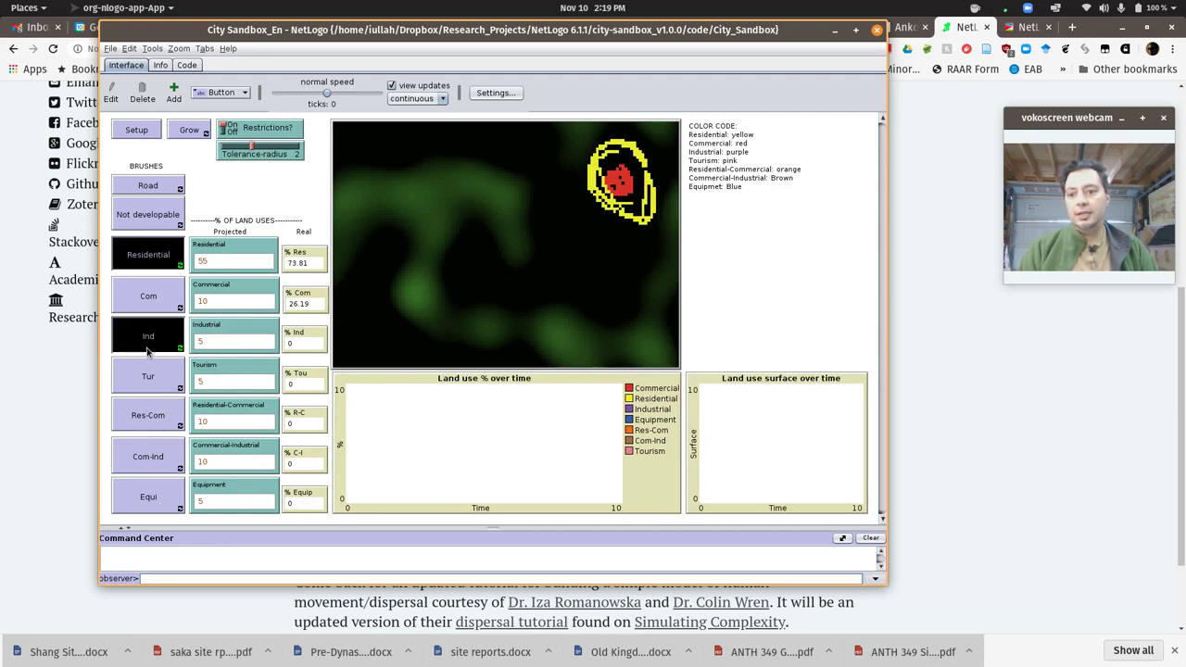
{"action": "mouse_move", "coordinate": [494, 269]}
{"action": "left_mouse_down"}
{"action": "mouse_move", "coordinate": [475, 286]}
{"action": "mouse_move", "coordinate": [494, 282]}
{"action": "mouse_move", "coordinate": [466, 277]}
{"action": "mouse_move", "coordinate": [500, 292]}
{"action": "mouse_move", "coordinate": [484, 270]}
{"action": "left_mouse_up"}
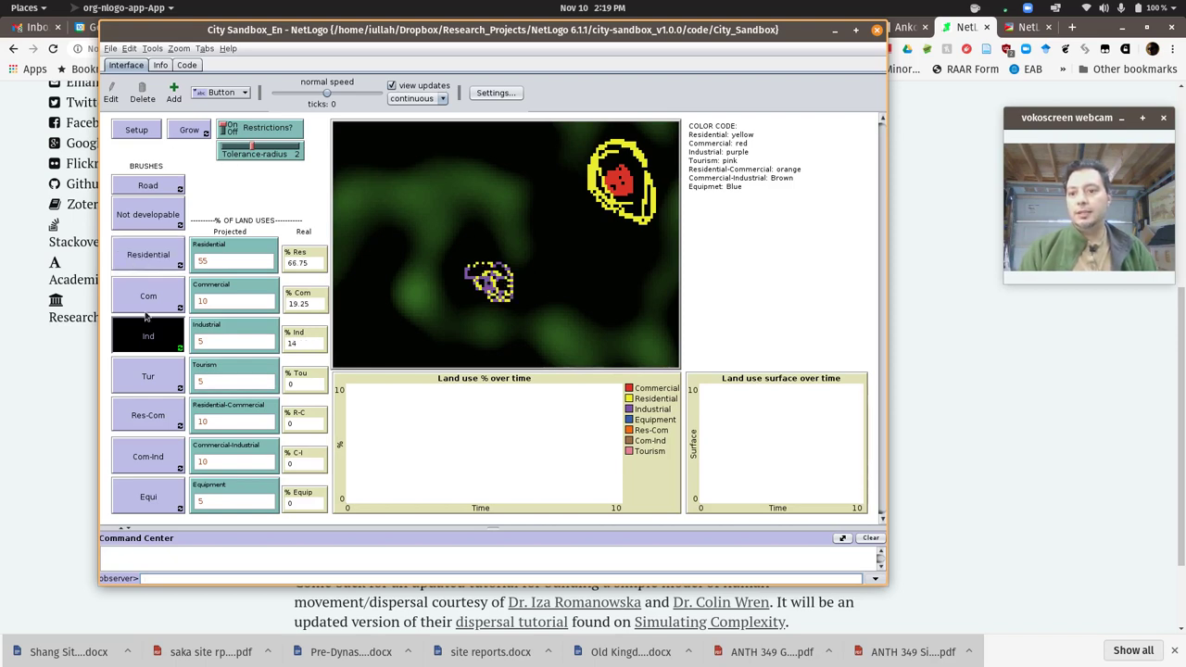
Run Grow forever so the city expands from the painted clusters to about 514 ticks
{"action": "left_click", "coordinate": [187, 131]}
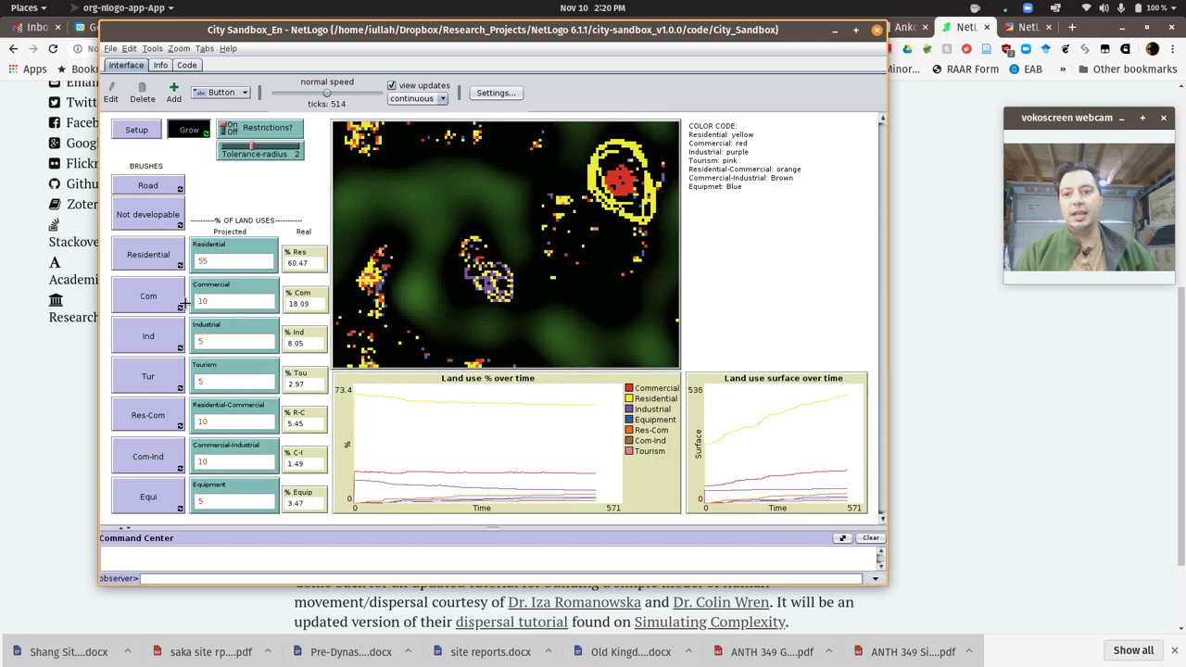
Pause growth, draw two white roads from the left edge toward the clusters, then resume growing to 801 ticks
{"action": "left_click", "coordinate": [193, 127]}
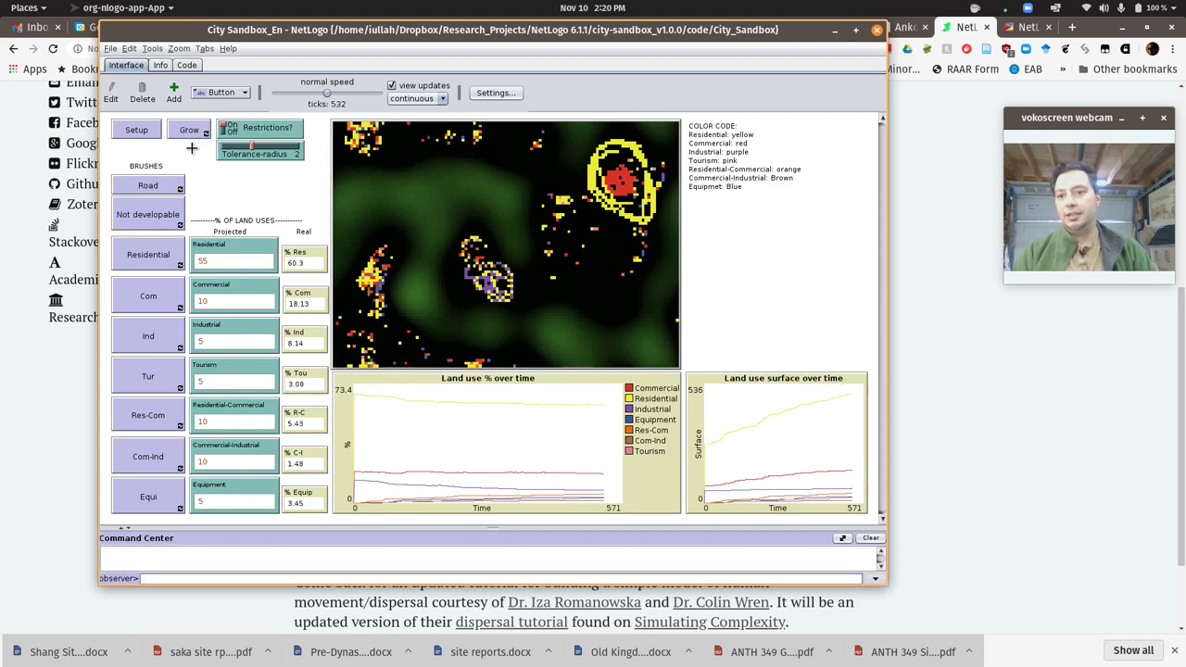
{"action": "left_click", "coordinate": [151, 185]}
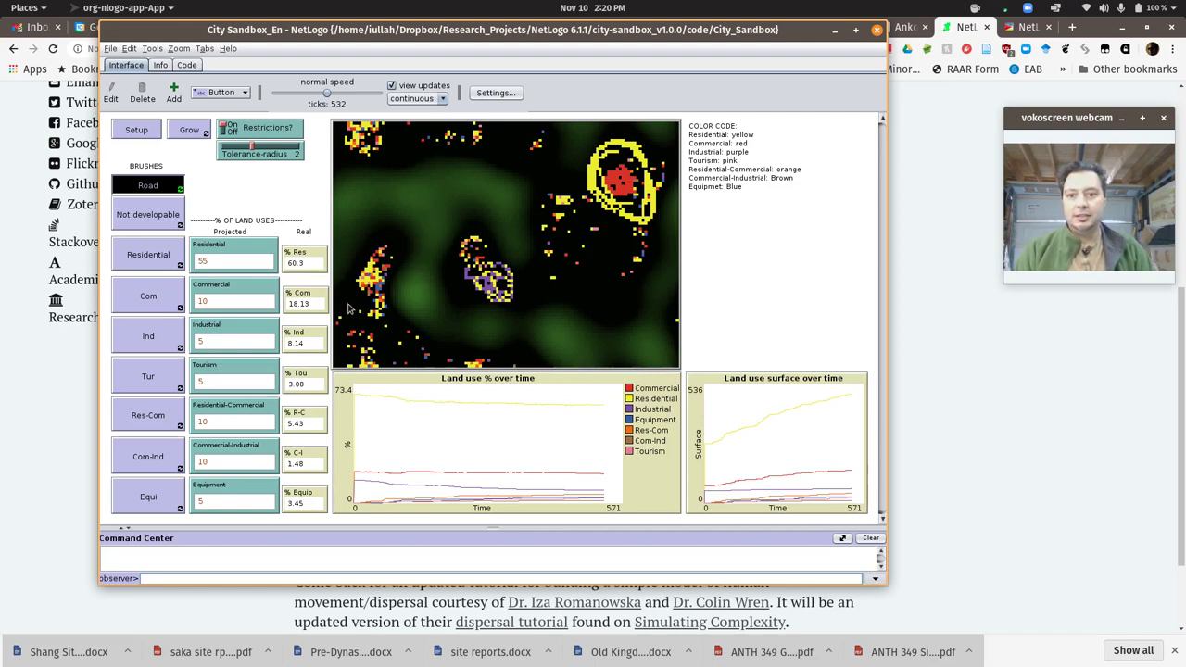
{"action": "mouse_move", "coordinate": [366, 365]}
{"action": "left_mouse_down"}
{"action": "mouse_move", "coordinate": [369, 299]}
{"action": "mouse_move", "coordinate": [397, 262]}
{"action": "mouse_move", "coordinate": [469, 260]}
{"action": "mouse_move", "coordinate": [475, 275]}
{"action": "mouse_move", "coordinate": [520, 288]}
{"action": "mouse_move", "coordinate": [578, 263]}
{"action": "mouse_move", "coordinate": [625, 209]}
{"action": "mouse_move", "coordinate": [662, 124]}
{"action": "left_mouse_up"}
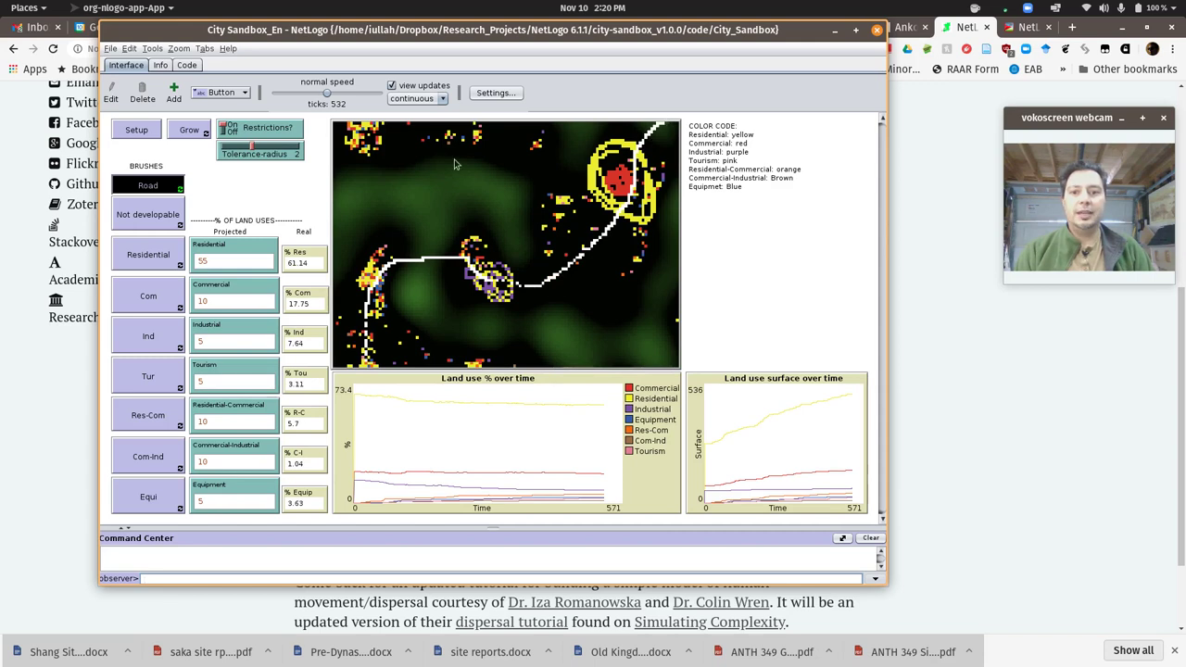
{"action": "mouse_move", "coordinate": [368, 141]}
{"action": "left_mouse_down"}
{"action": "mouse_move", "coordinate": [451, 128]}
{"action": "mouse_move", "coordinate": [509, 145]}
{"action": "mouse_move", "coordinate": [539, 182]}
{"action": "mouse_move", "coordinate": [618, 220]}
{"action": "mouse_move", "coordinate": [684, 234]}
{"action": "mouse_move", "coordinate": [659, 219]}
{"action": "mouse_move", "coordinate": [596, 225]}
{"action": "left_mouse_up"}
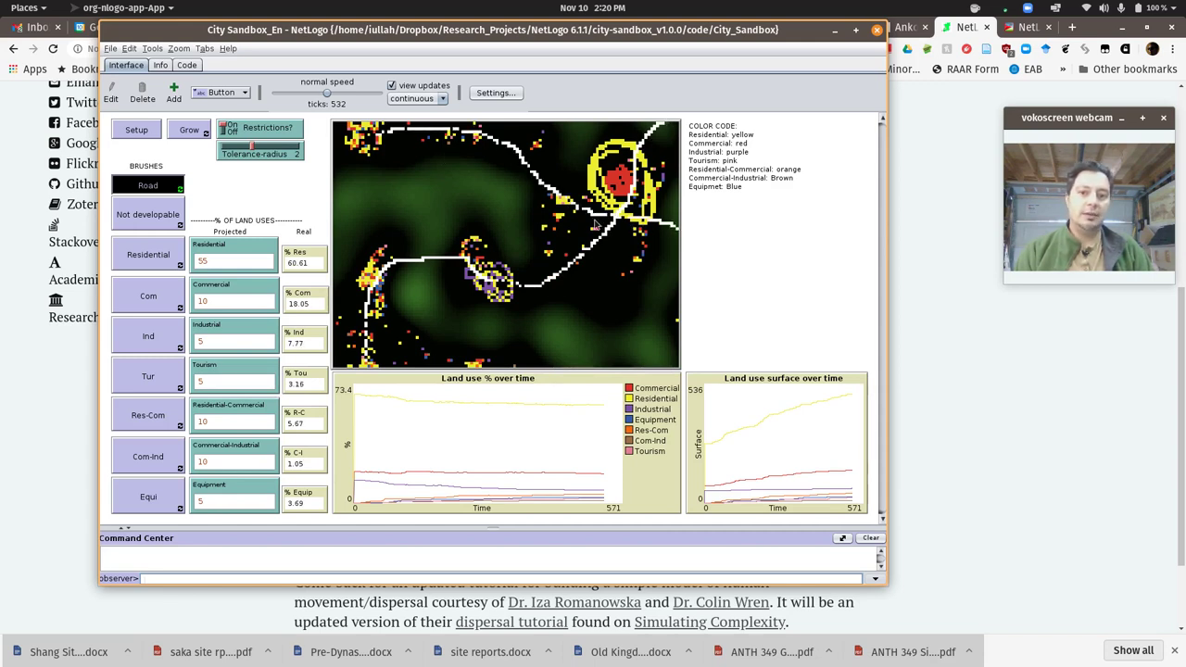
{"action": "left_click", "coordinate": [156, 189]}
{"action": "left_click", "coordinate": [191, 131]}
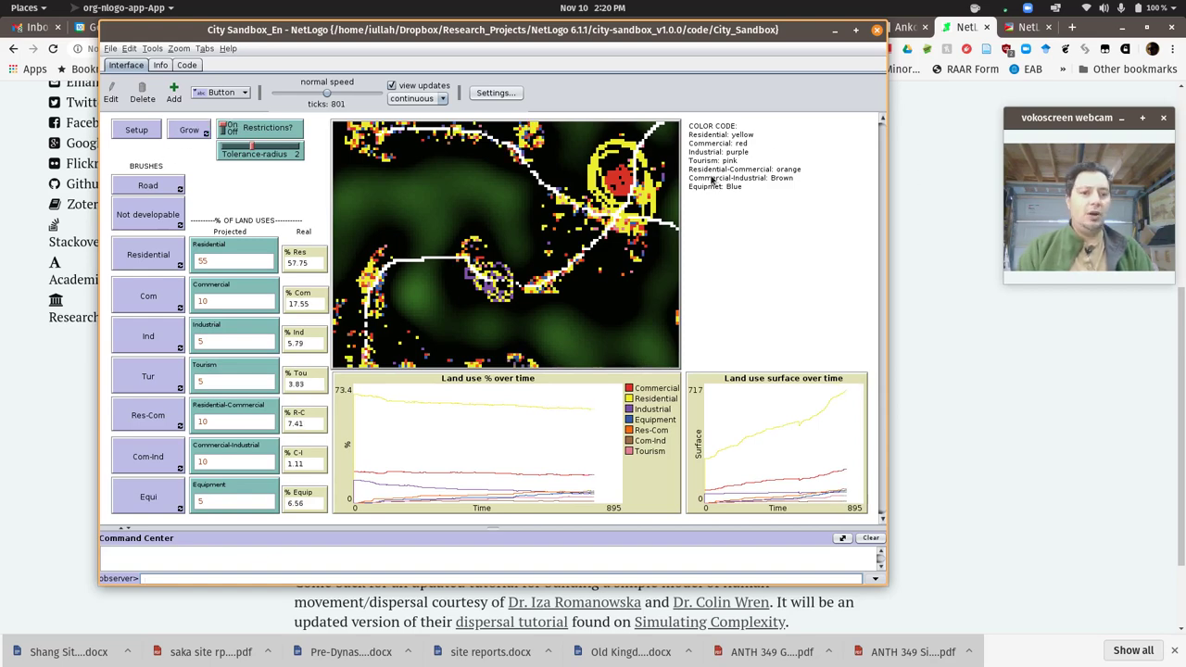
{"action": "key", "text": "super"}
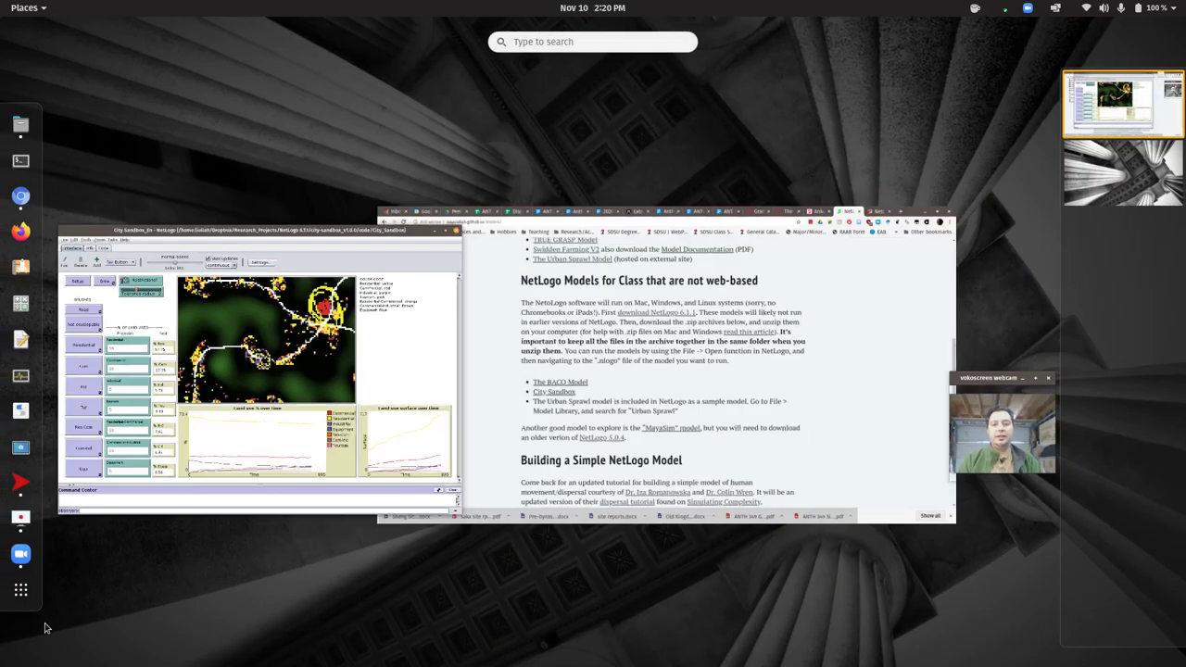
{"action": "key", "text": "super"}
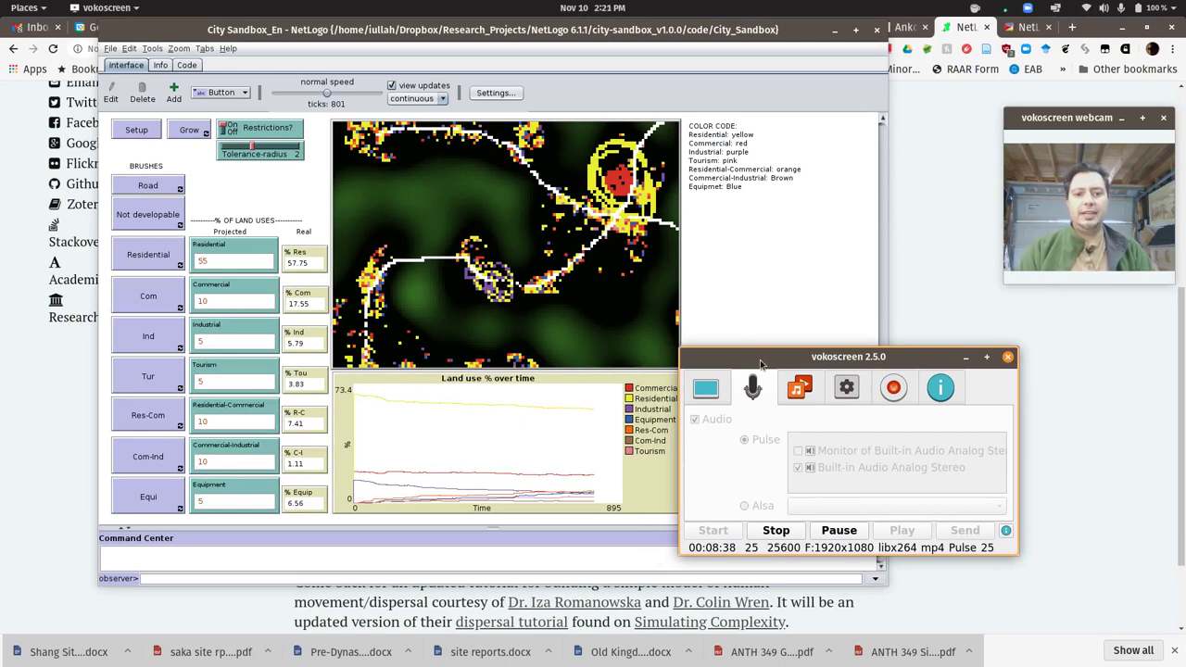
{"action": "left_click_drag", "start_coordinate": [760, 364], "coordinate": [860, 344]}
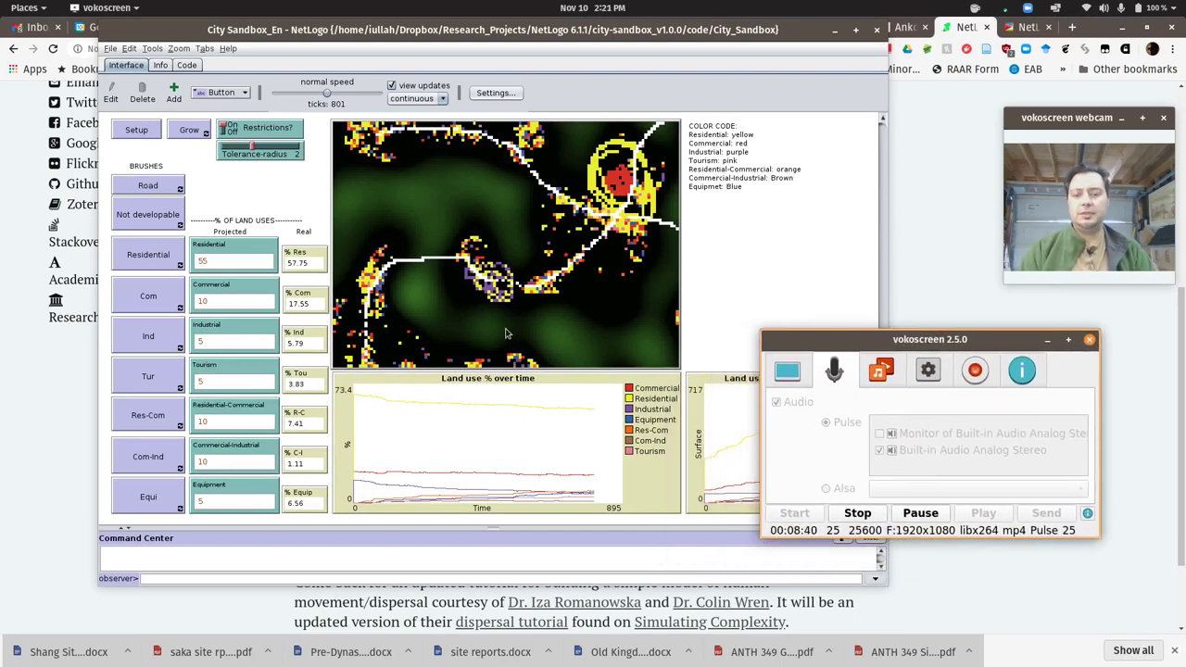